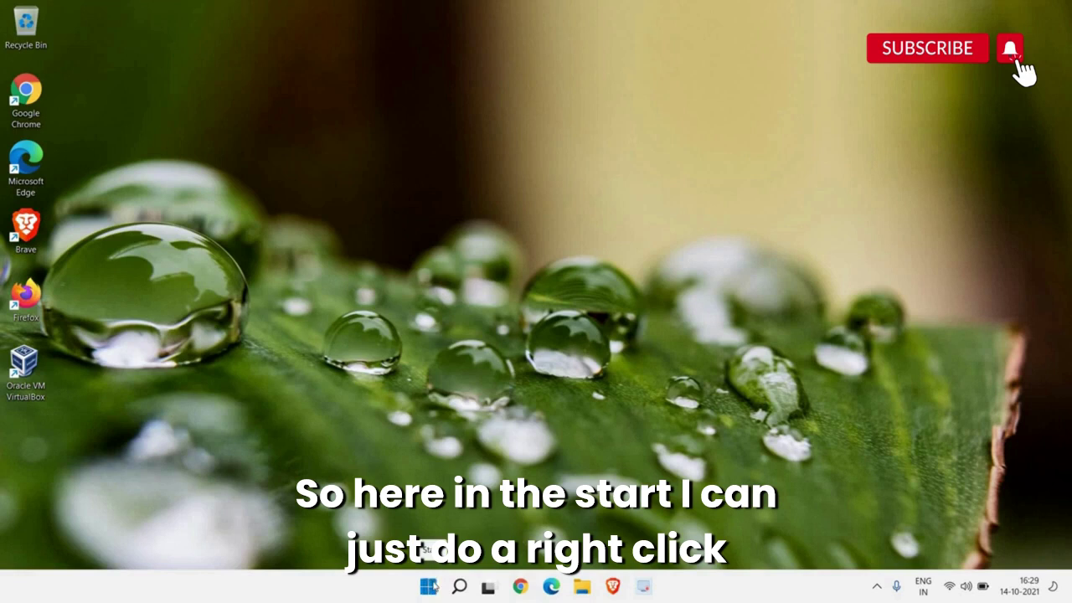
Step: Open the Storage page in the Windows system settings to examine drive usage and storage management options
right_click(433, 585)
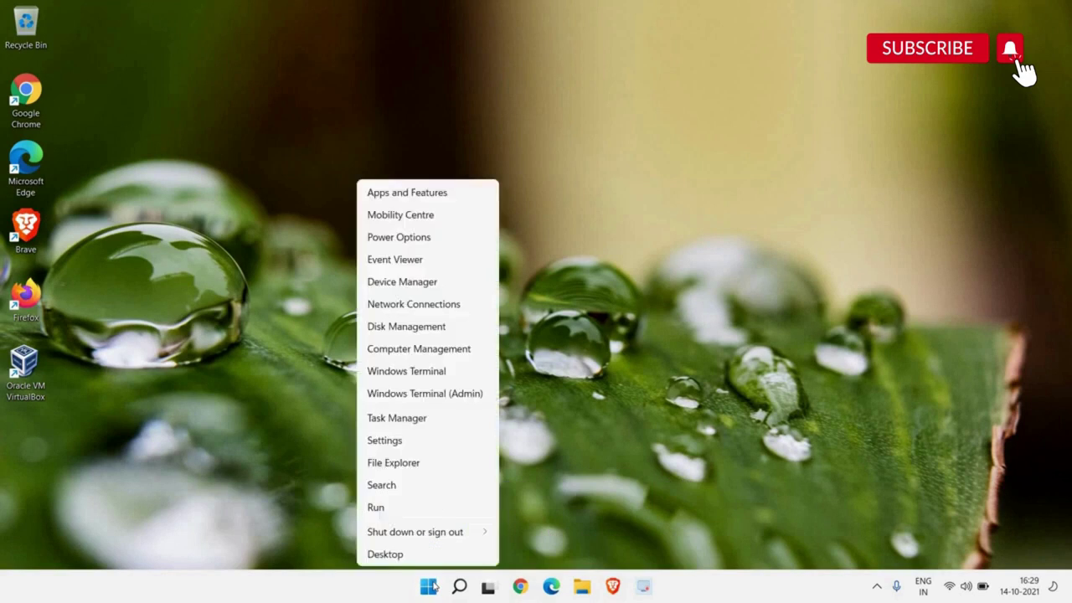
left_click(410, 449)
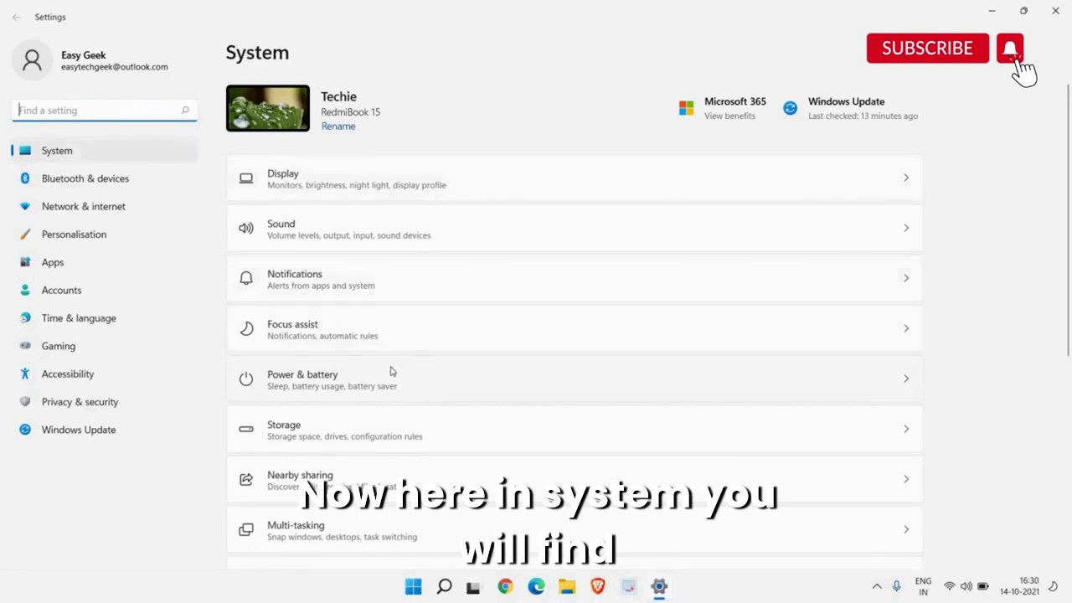
left_click(306, 436)
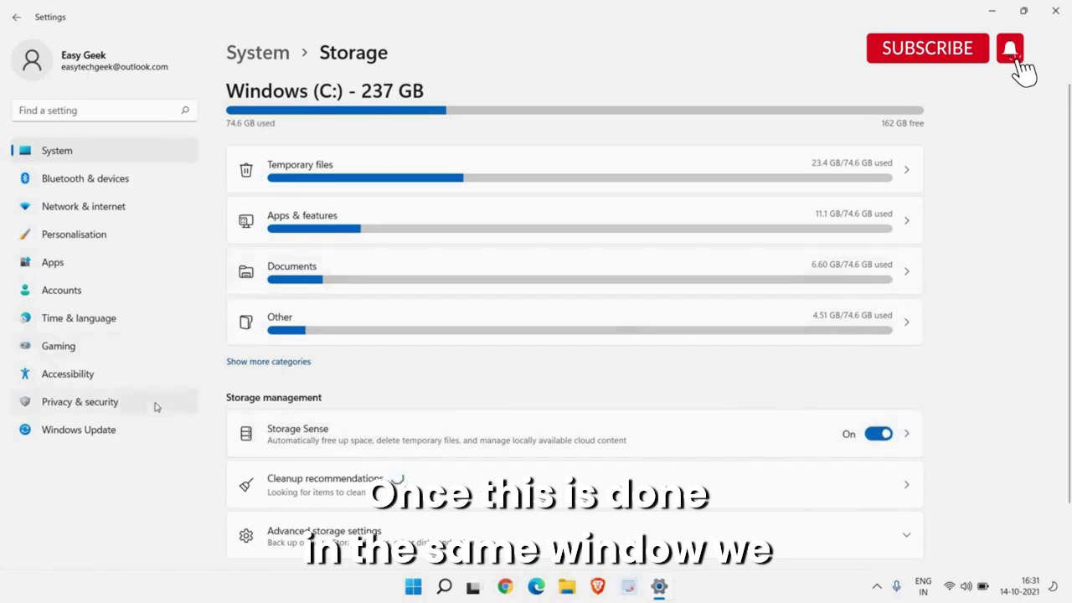
Step: Set Send optional diagnostic data to Off in the Diagnostics & feedback settings under Privacy & security
left_click(77, 405)
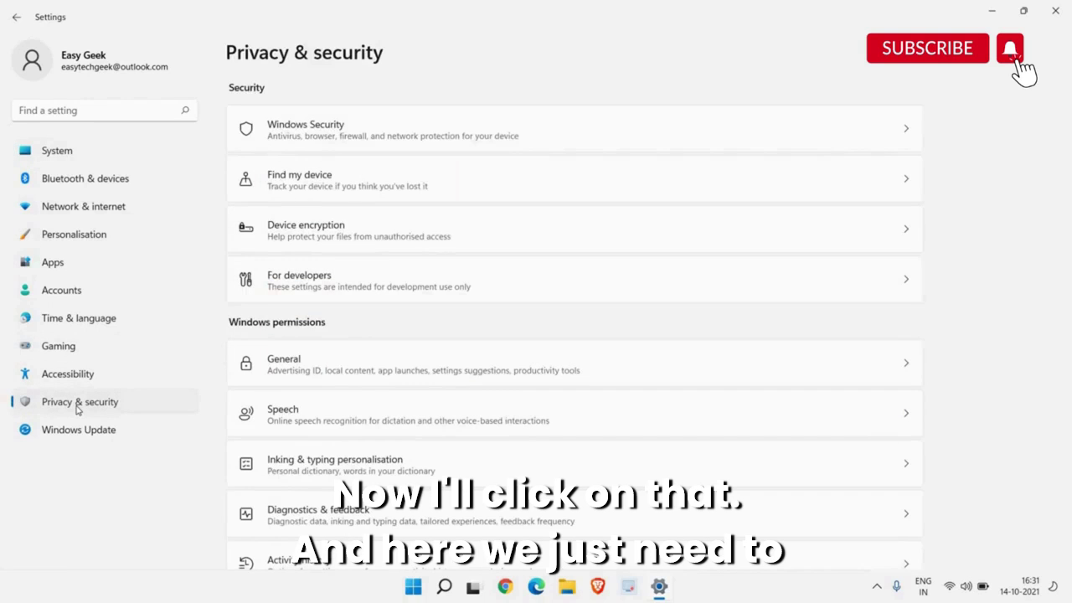
scroll(364, 385, "down", 2)
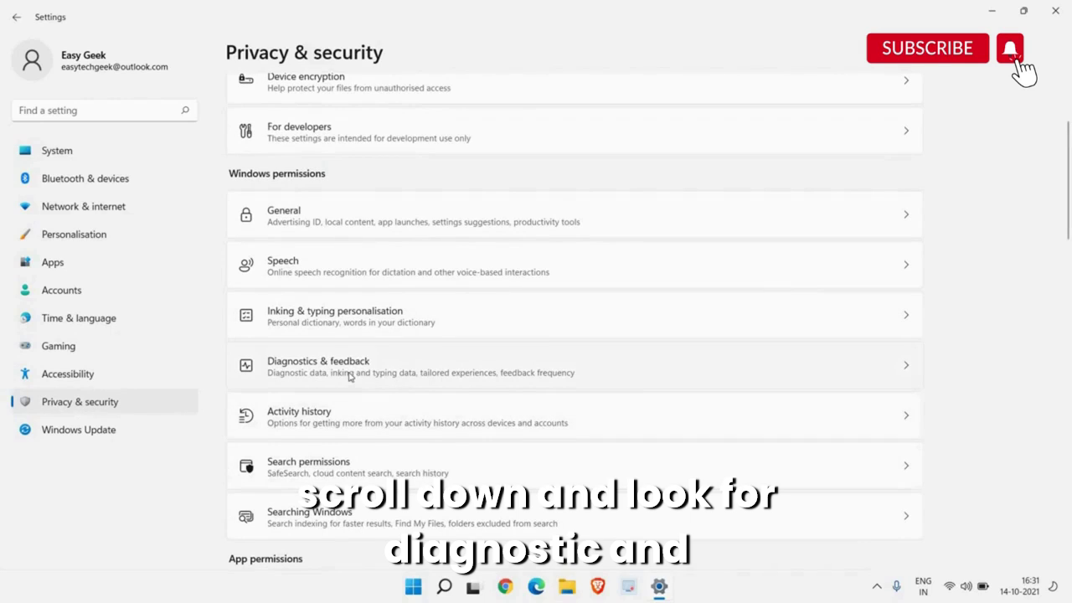
left_click(350, 377)
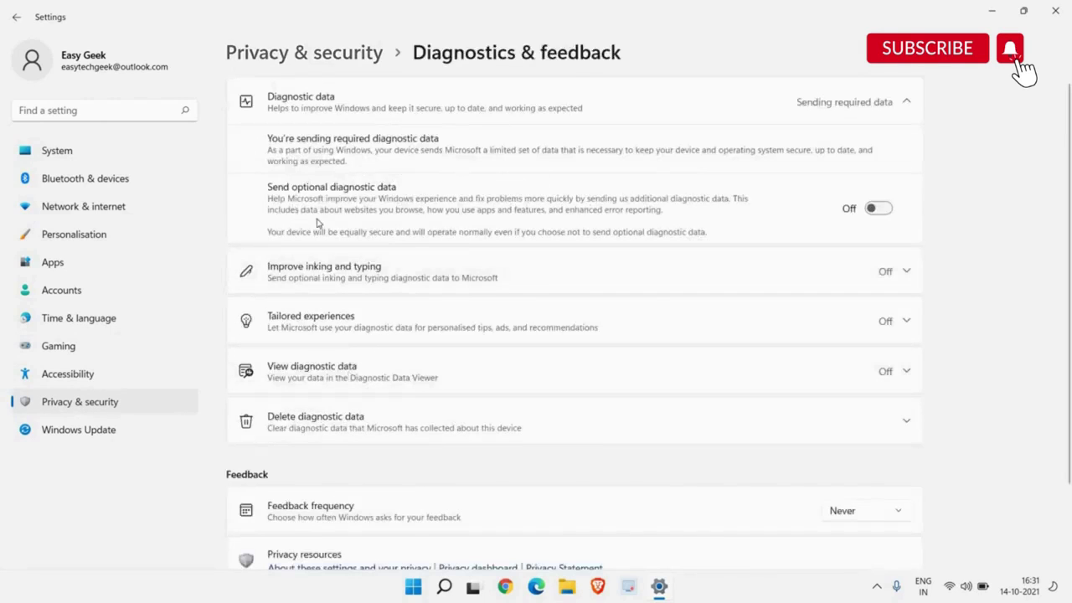
left_click(879, 211)
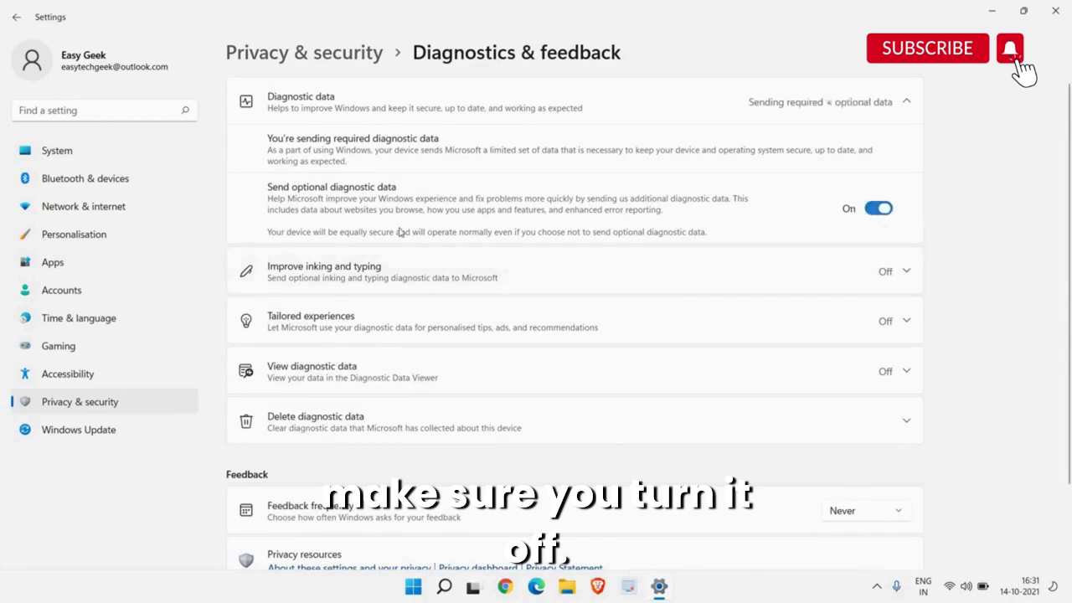
left_click(879, 209)
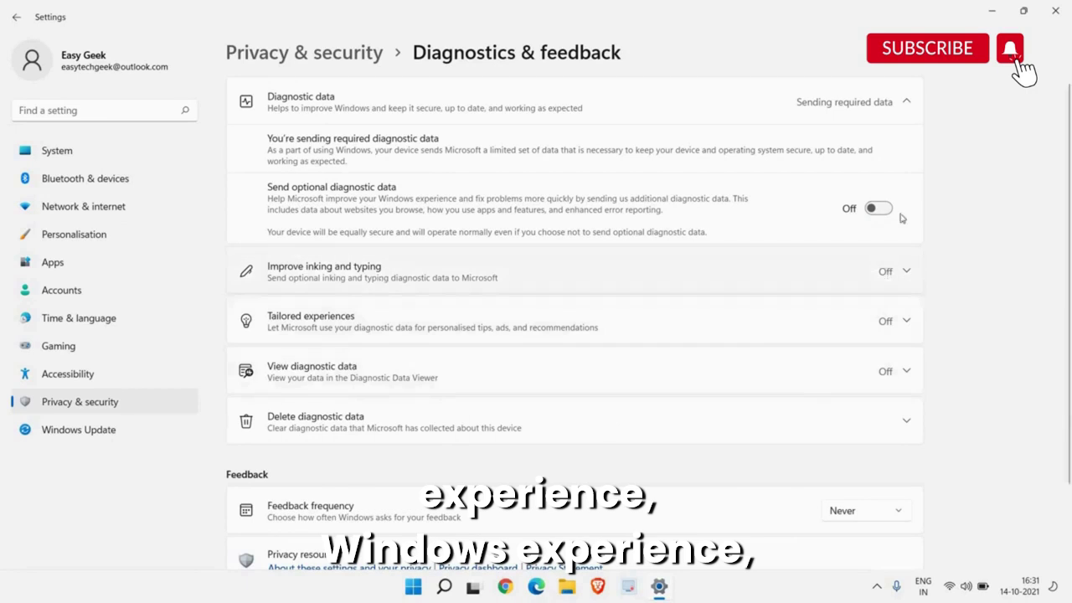
Step: Check the Game Mode setting in the Gaming section and return to the Gaming overview
left_click(59, 346)
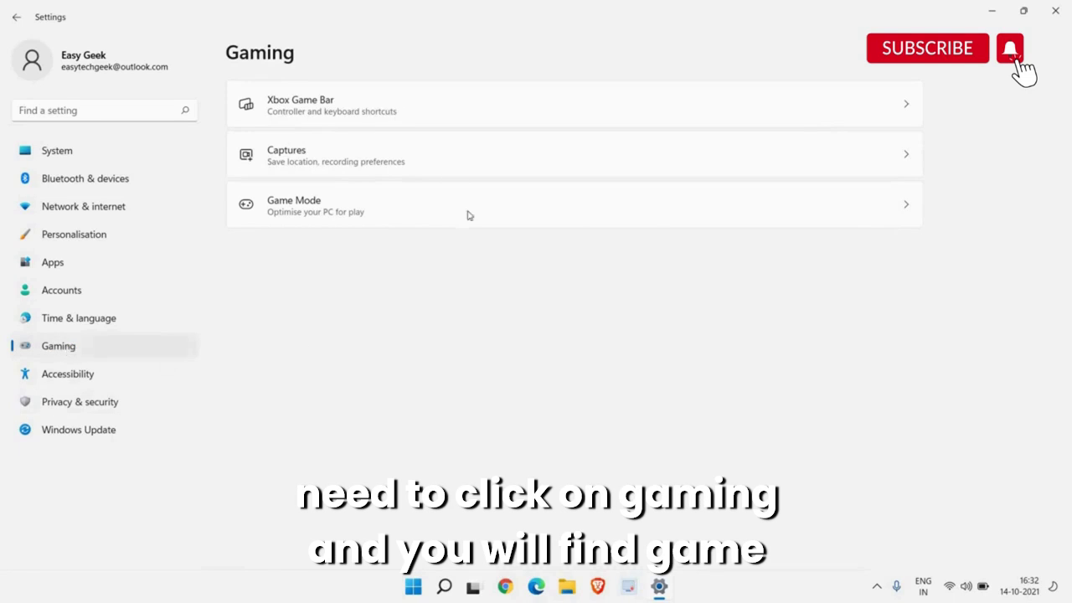
left_click(325, 210)
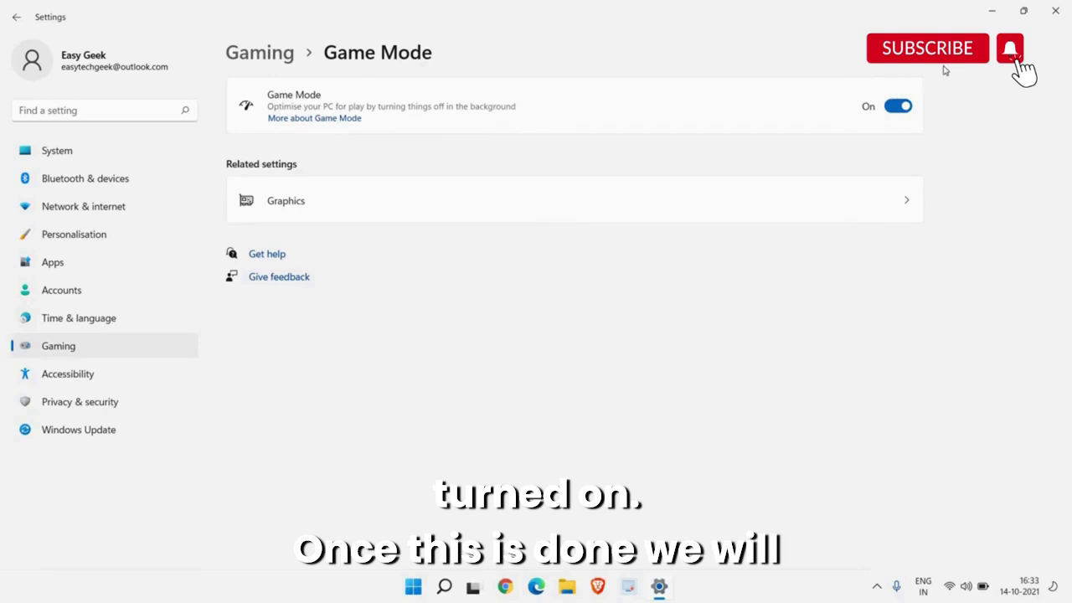
left_click(259, 52)
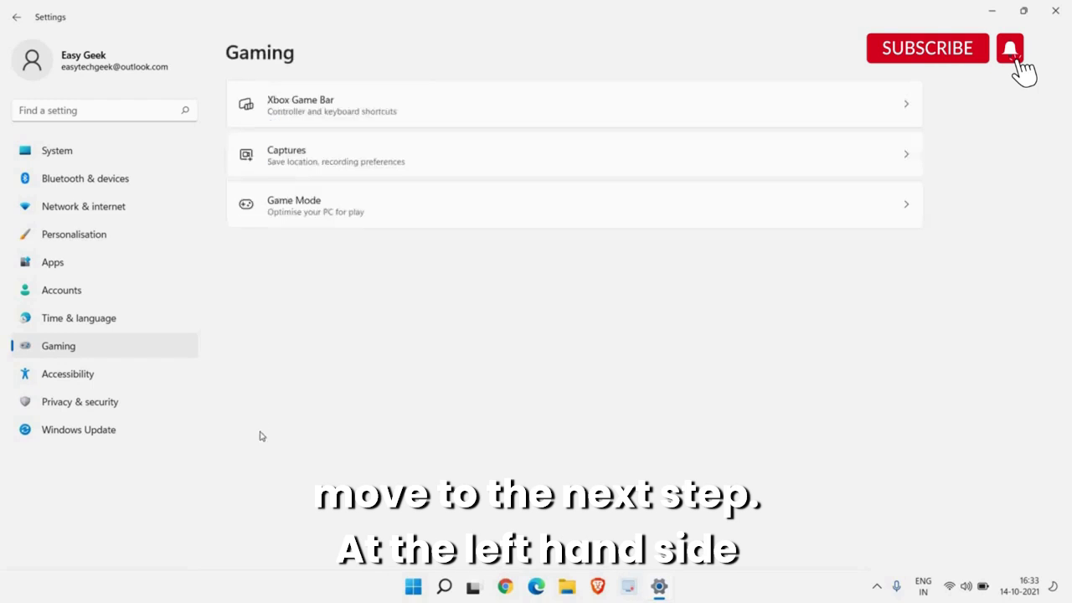
Step: Set the power mode to Best performance in the Power & battery system settings, and close Settings
left_click(86, 158)
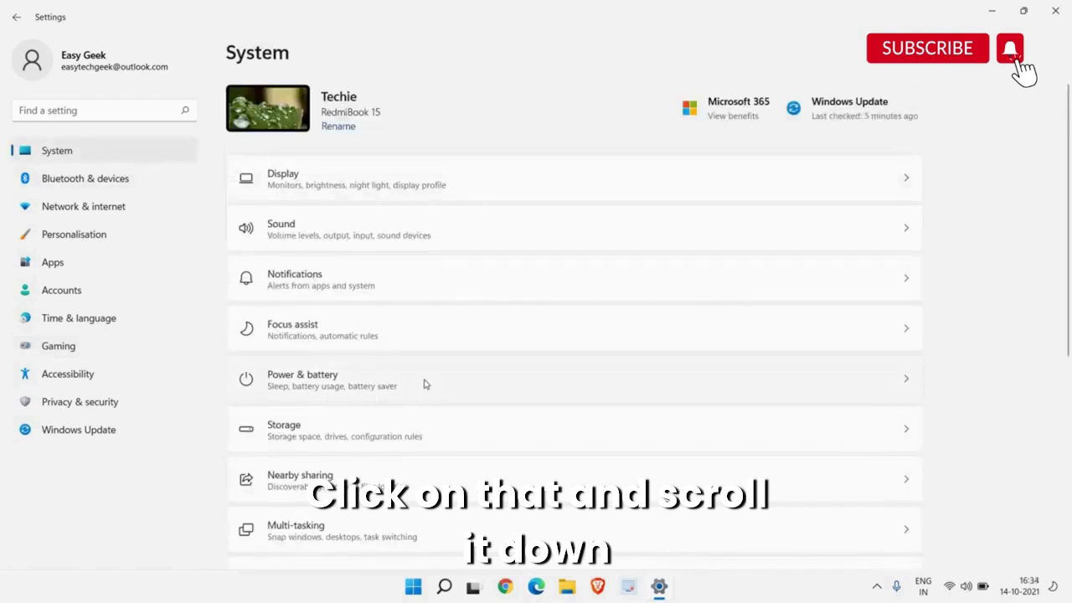
scroll(425, 383, "down", 4)
scroll(424, 384, "down", 1)
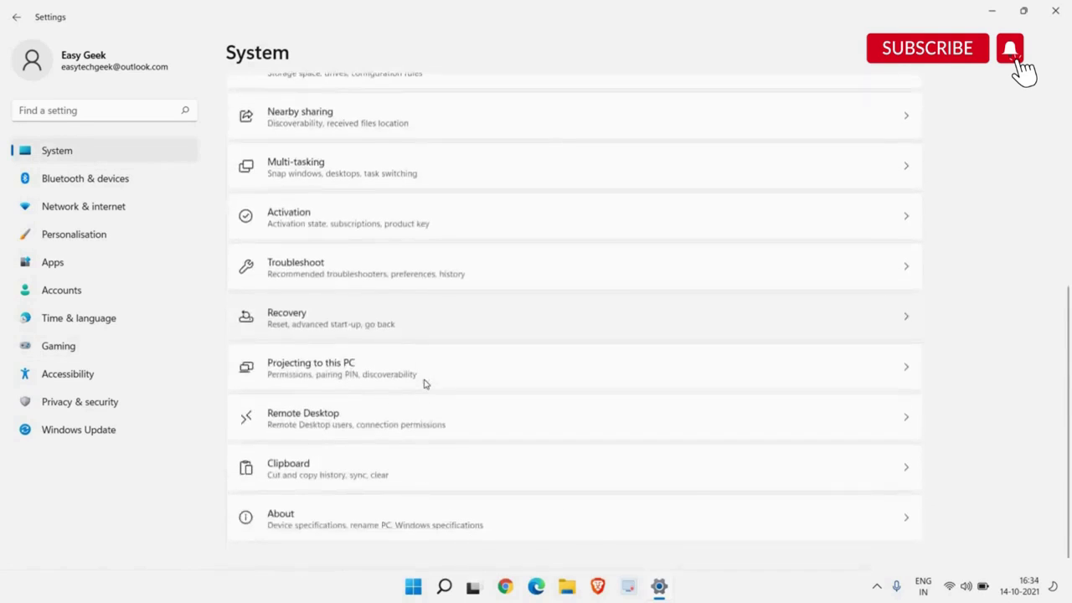
scroll(381, 234, "up", 2)
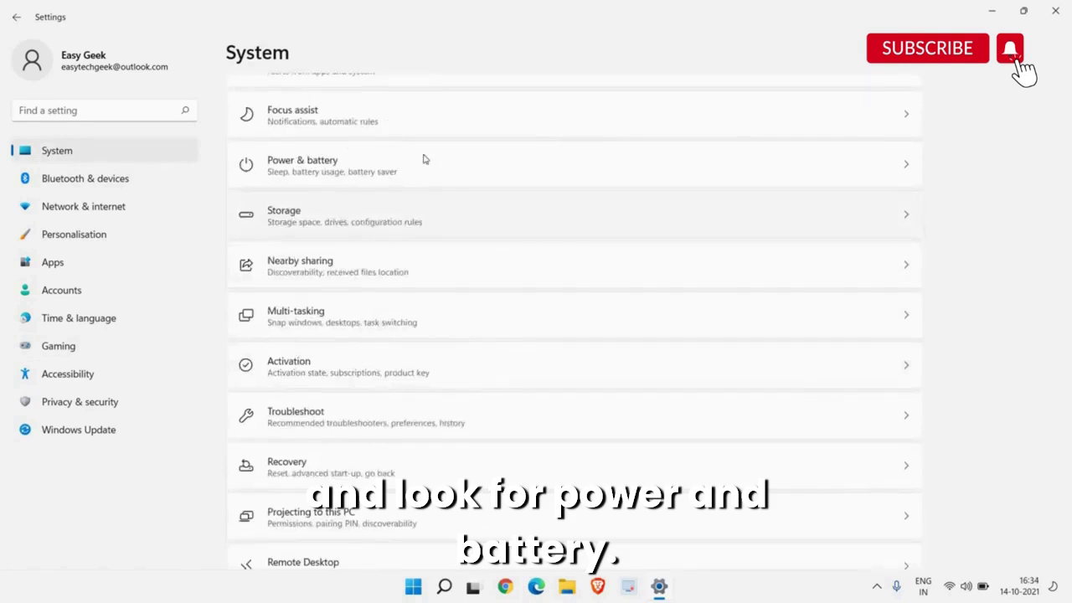
left_click(339, 170)
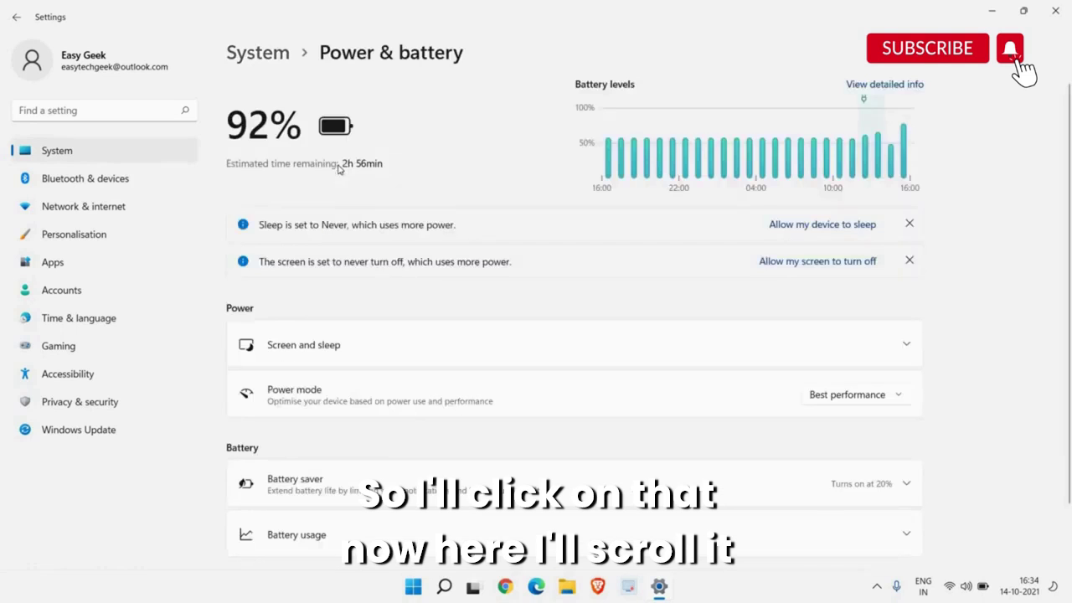
scroll(377, 309, "down", 2)
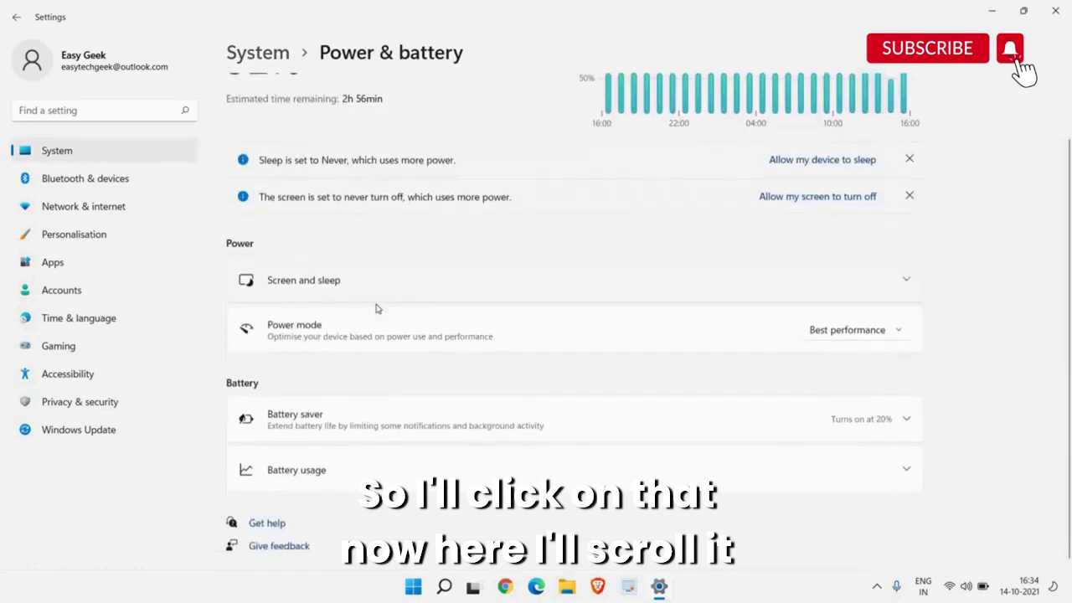
left_click(833, 334)
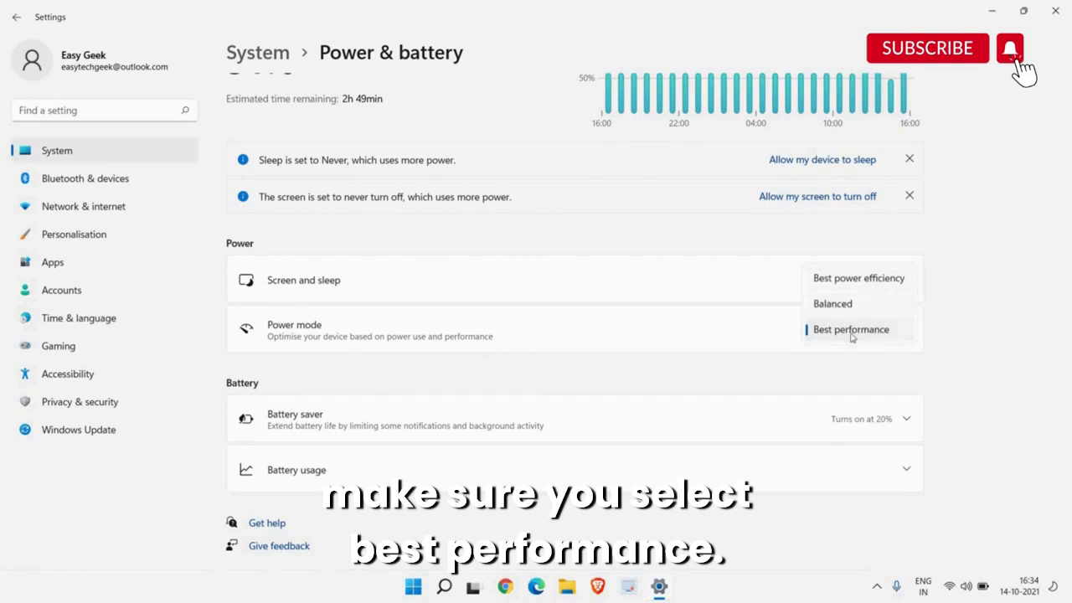
left_click(851, 331)
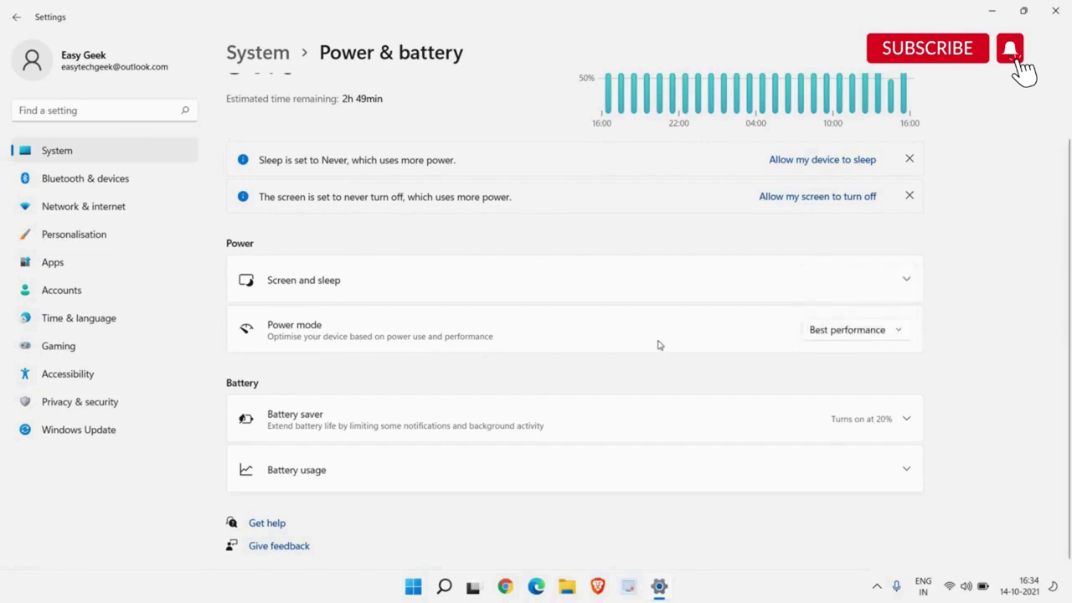
left_click(1055, 11)
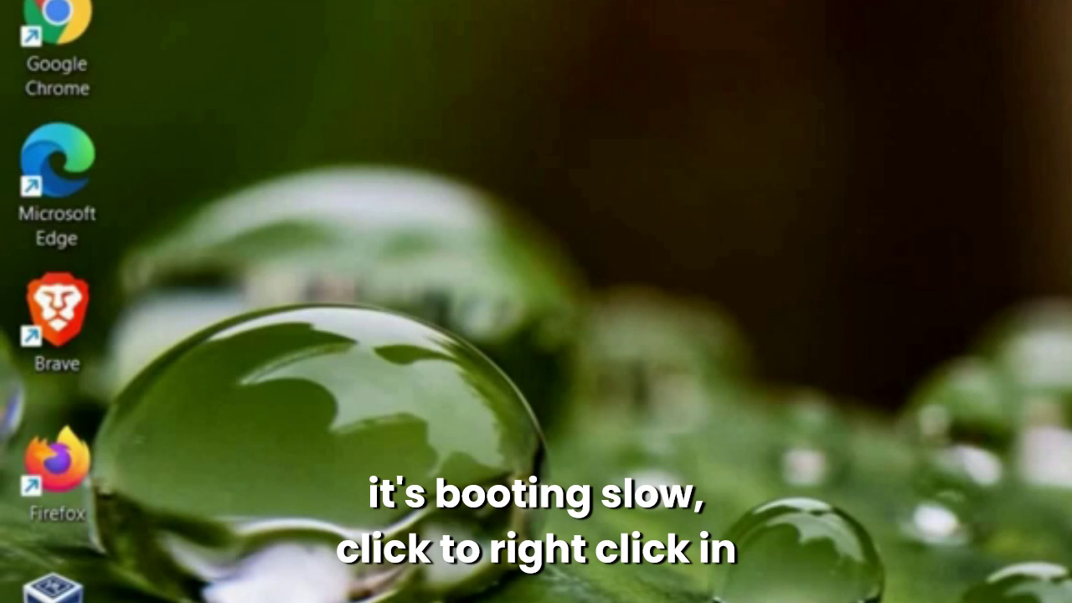
Step: Open the Windows Services console by running services.msc, and maximize its window
key("super+x")
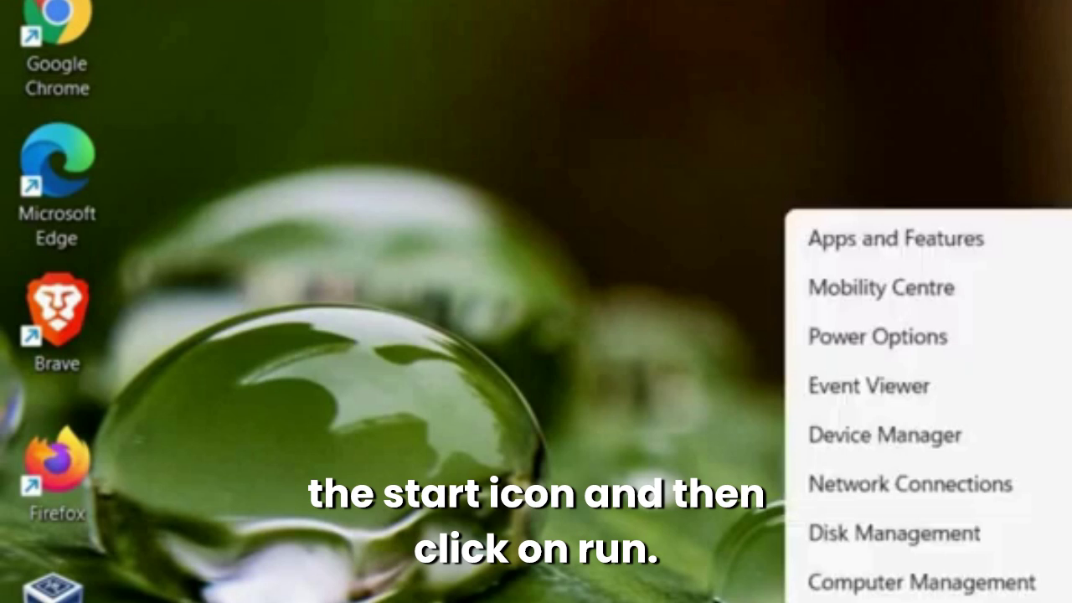
key("r")
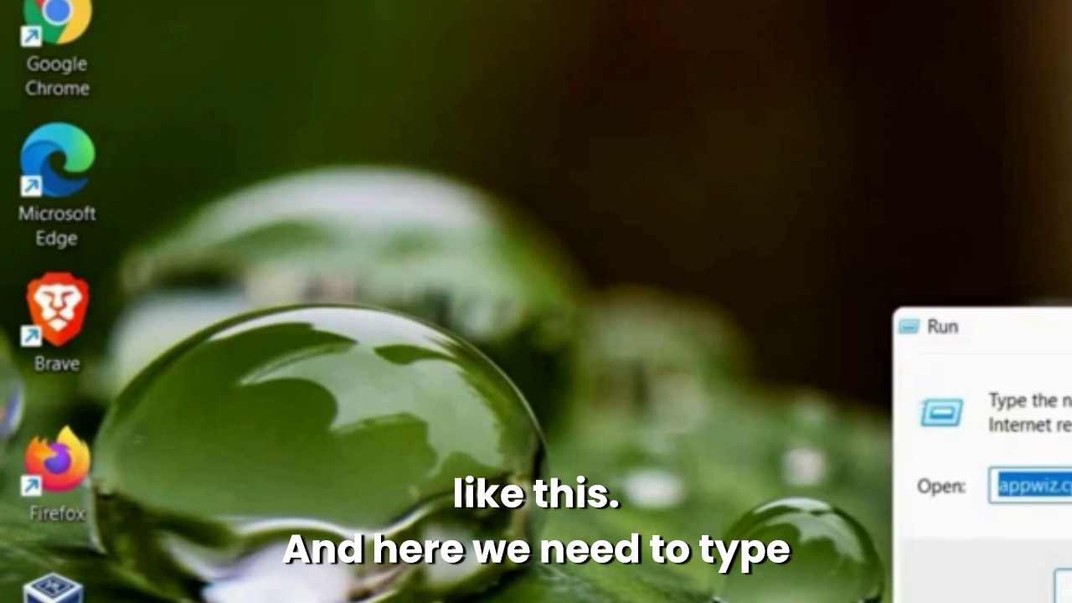
type("se")
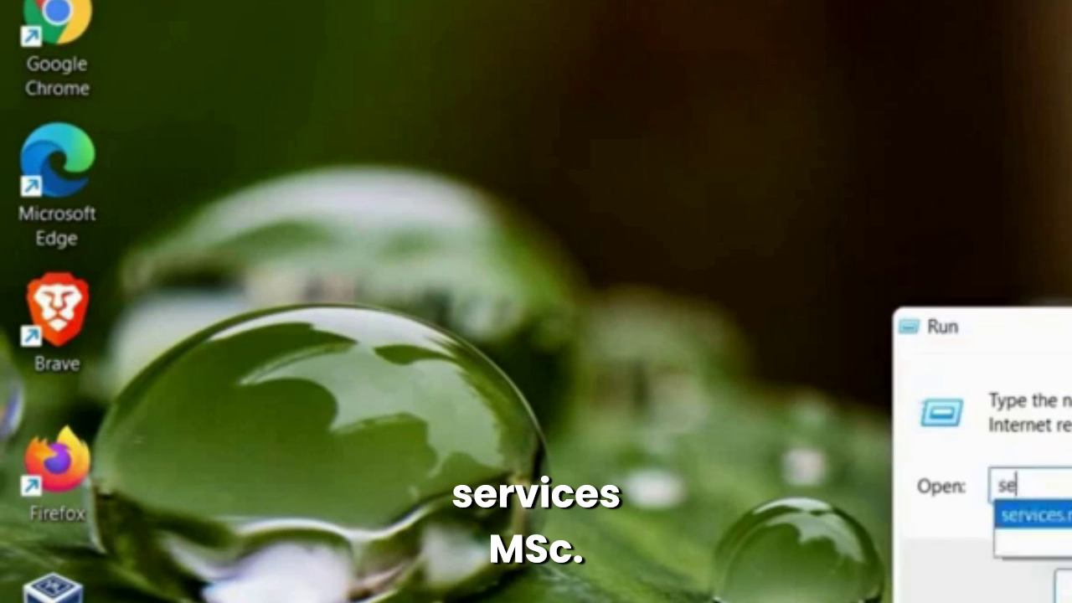
left_click(1038, 514)
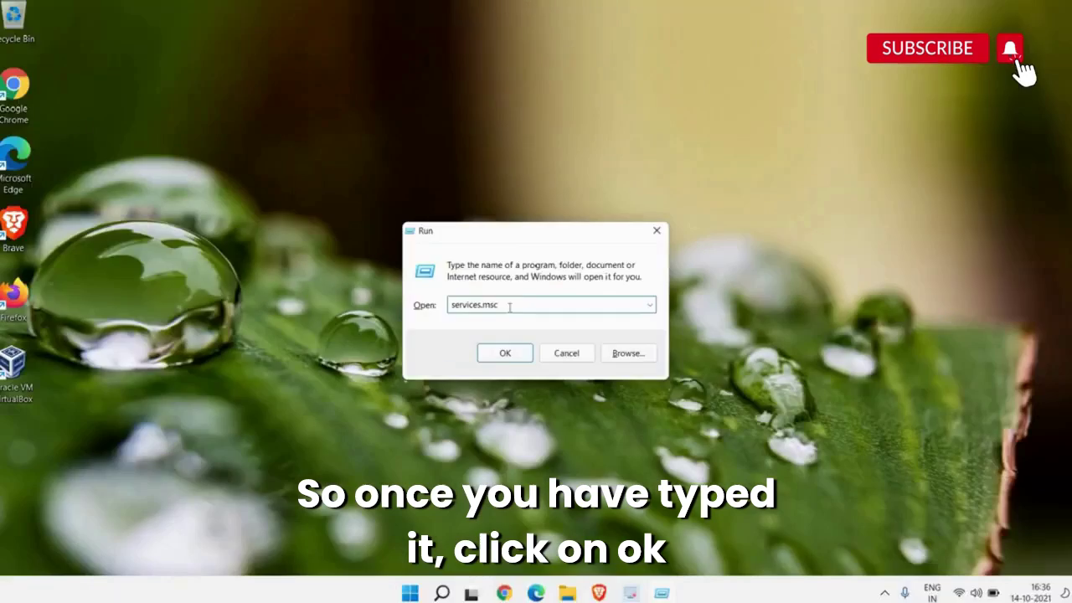
key("Return")
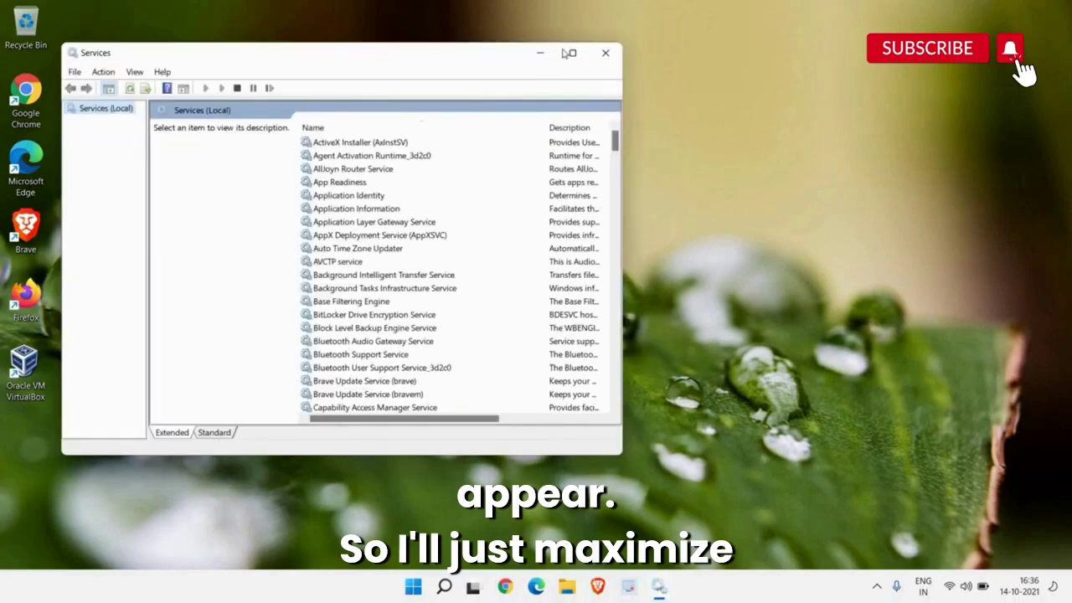
left_click(574, 52)
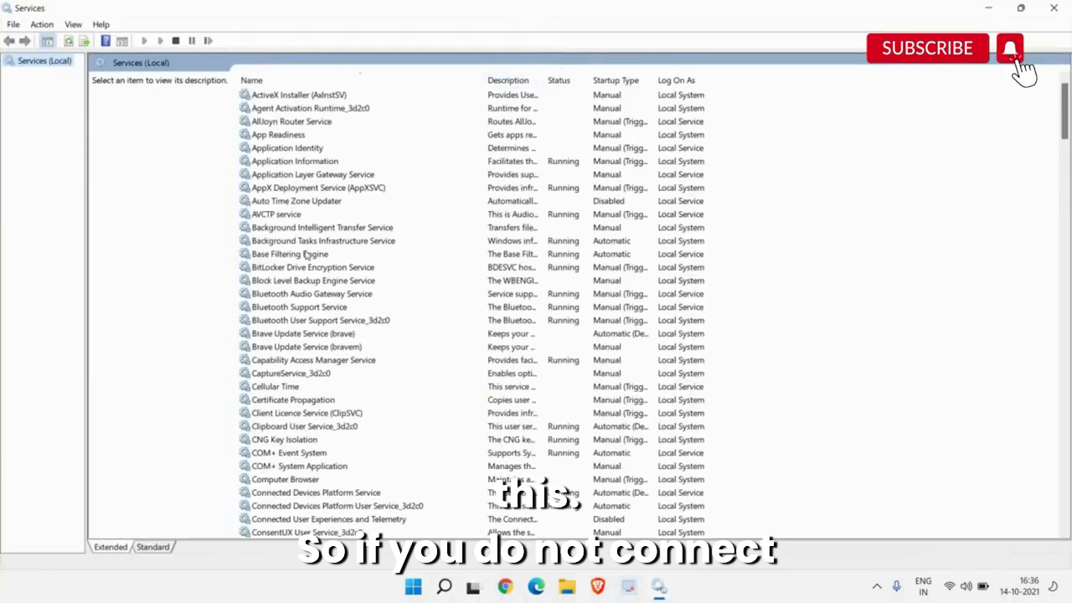
Step: Open the startup type choices for AllJoyn Router Service, and confirm Disabled as the startup type of Downloaded Maps Manager
left_click(307, 123)
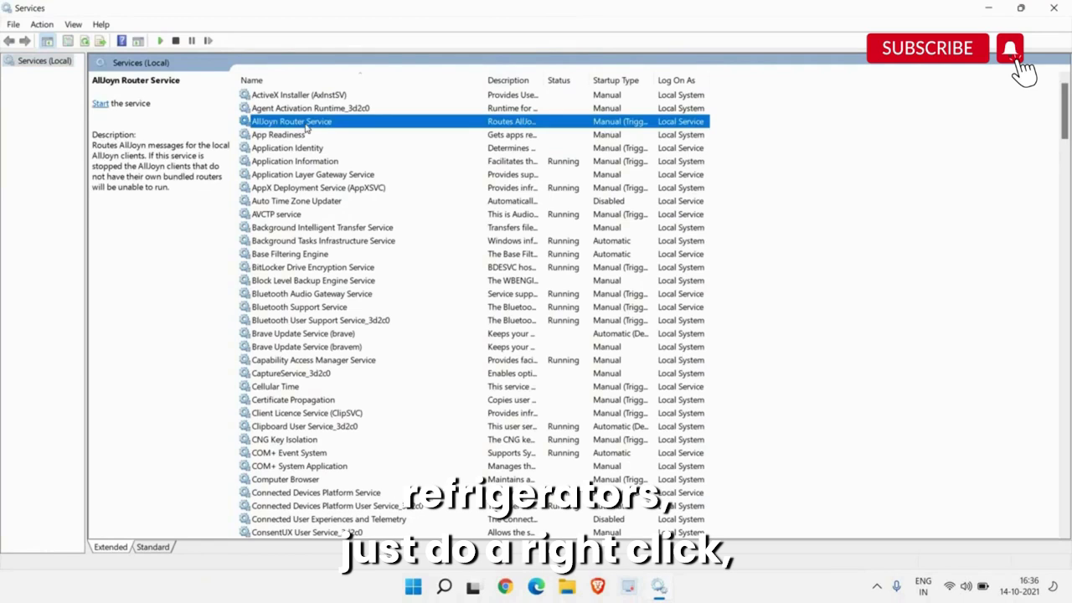
right_click(333, 123)
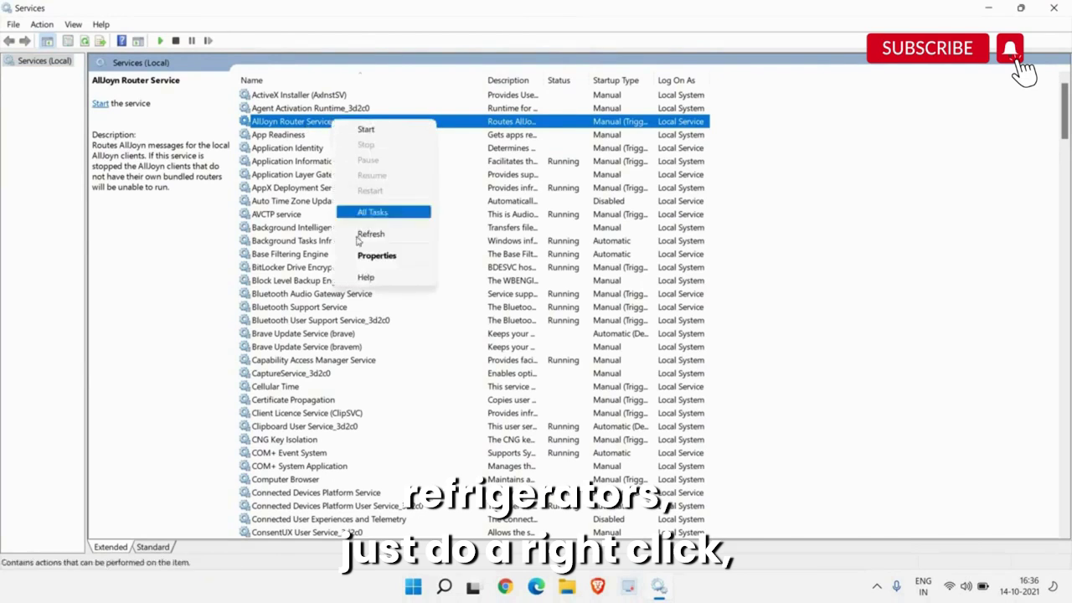
left_click(366, 259)
left_click(507, 279)
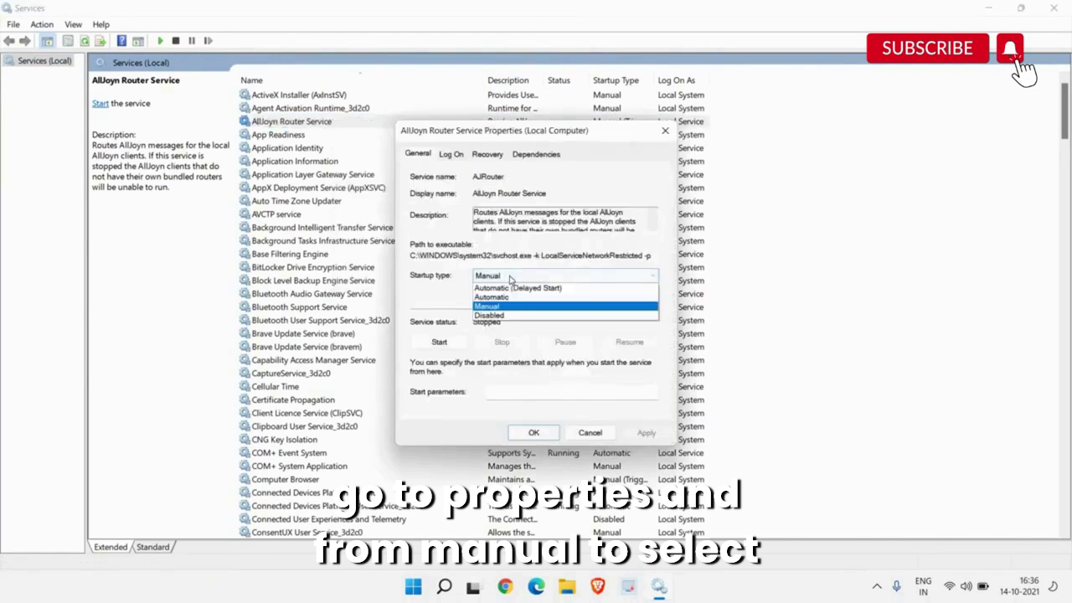
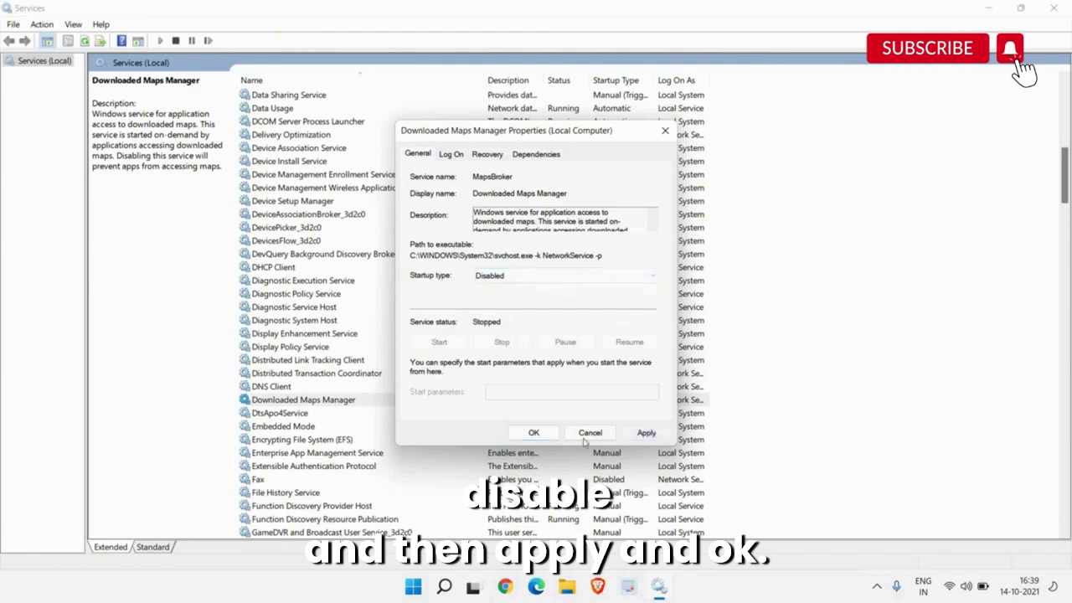
left_click(527, 433)
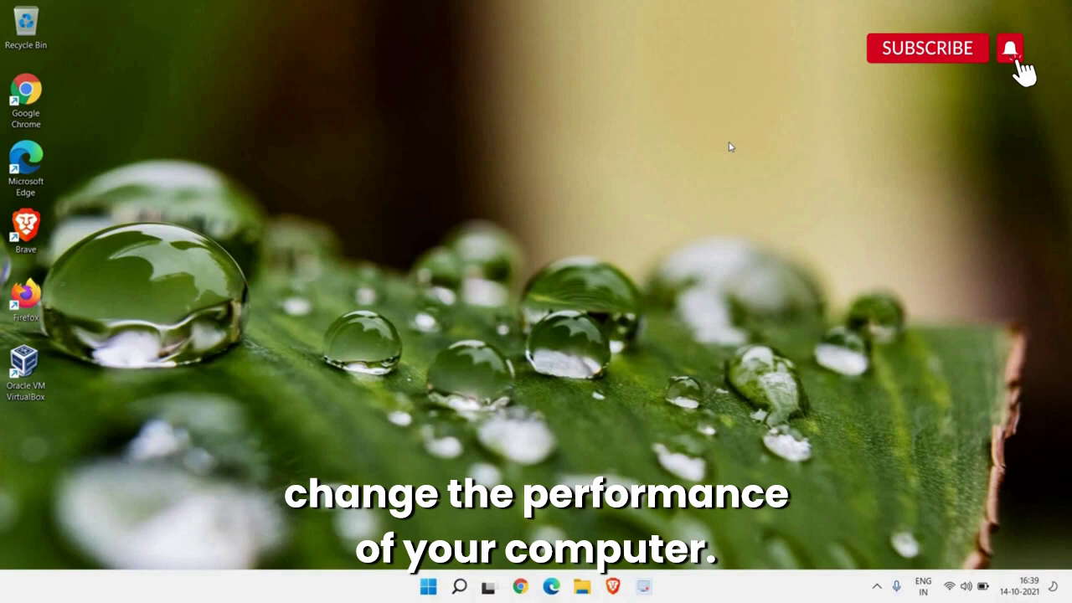
Step: Switch Transparency effects and Animation effects on and back off in the Visual effects settings under Accessibility
right_click(430, 589)
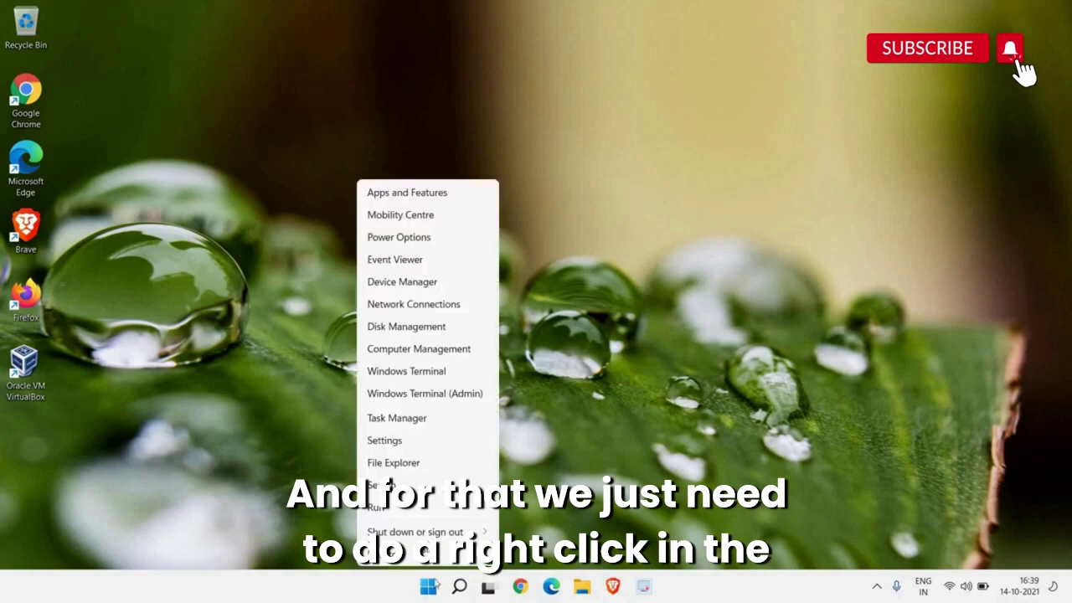
left_click(383, 440)
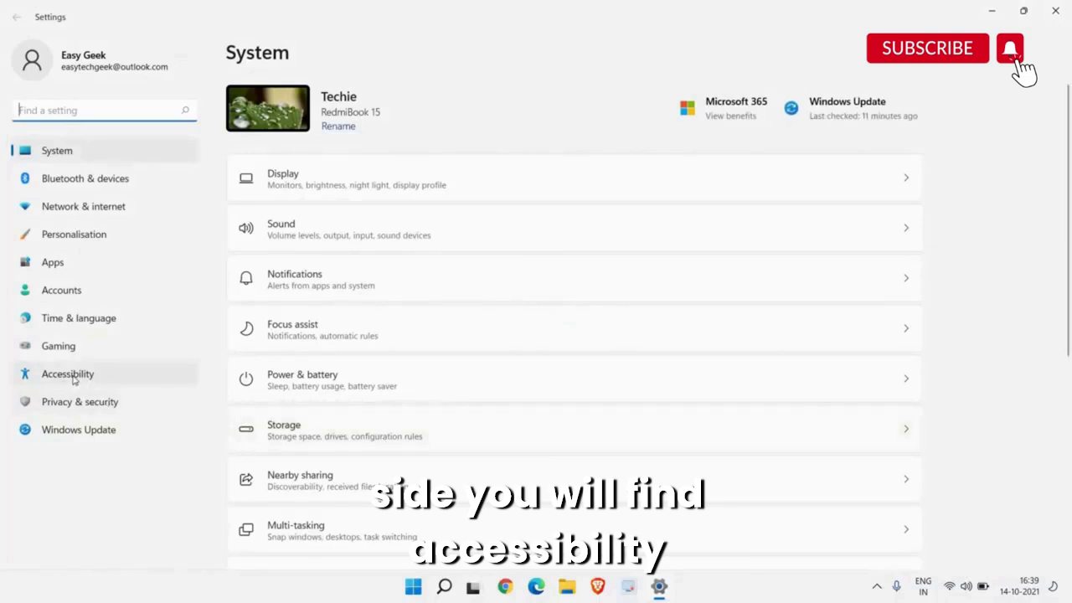
left_click(75, 381)
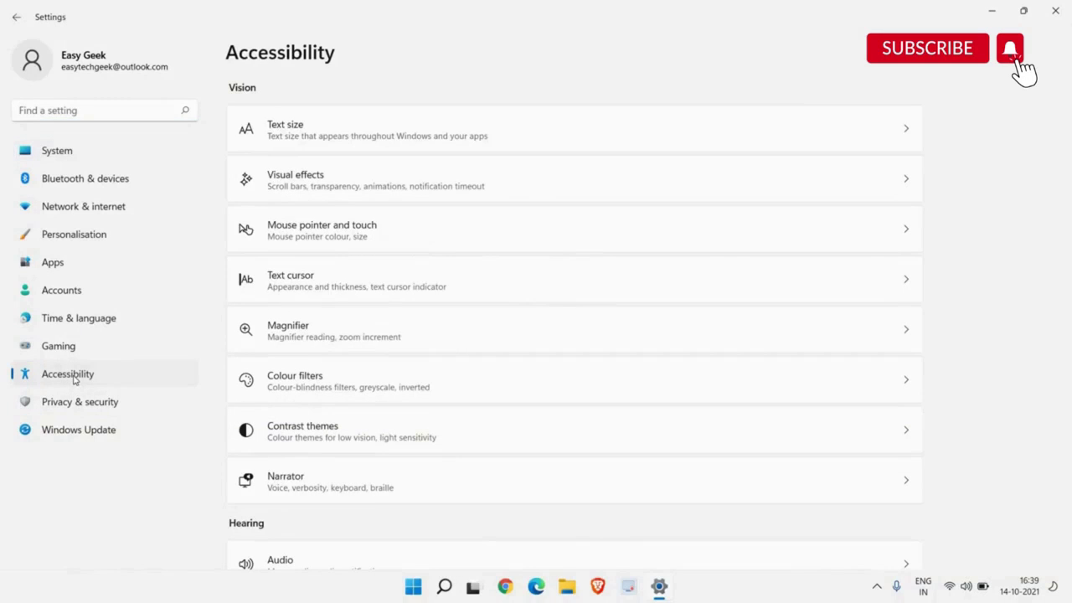
left_click(308, 183)
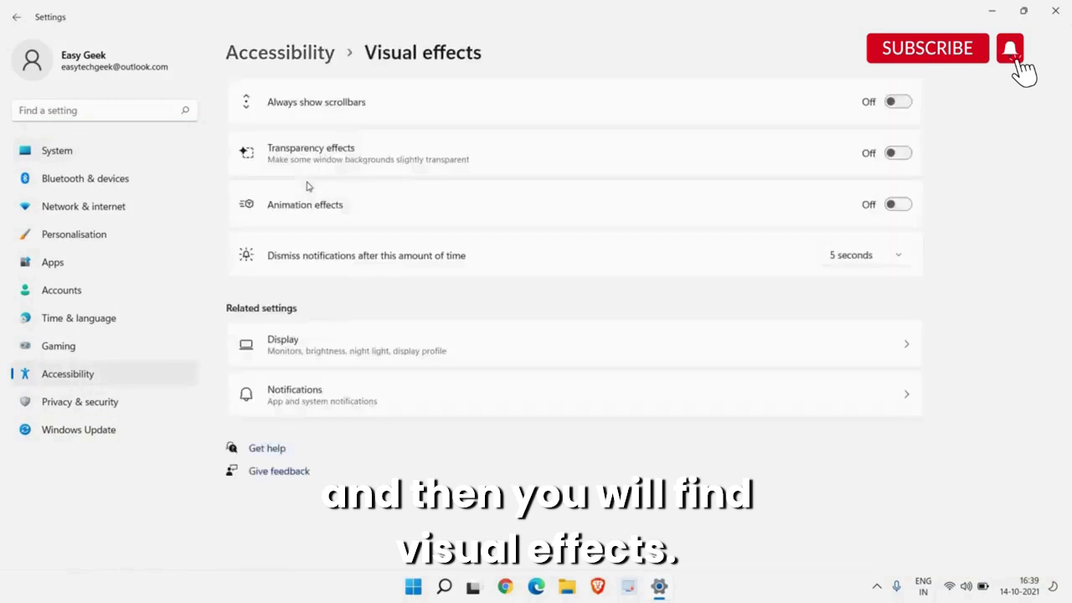
left_click(892, 158)
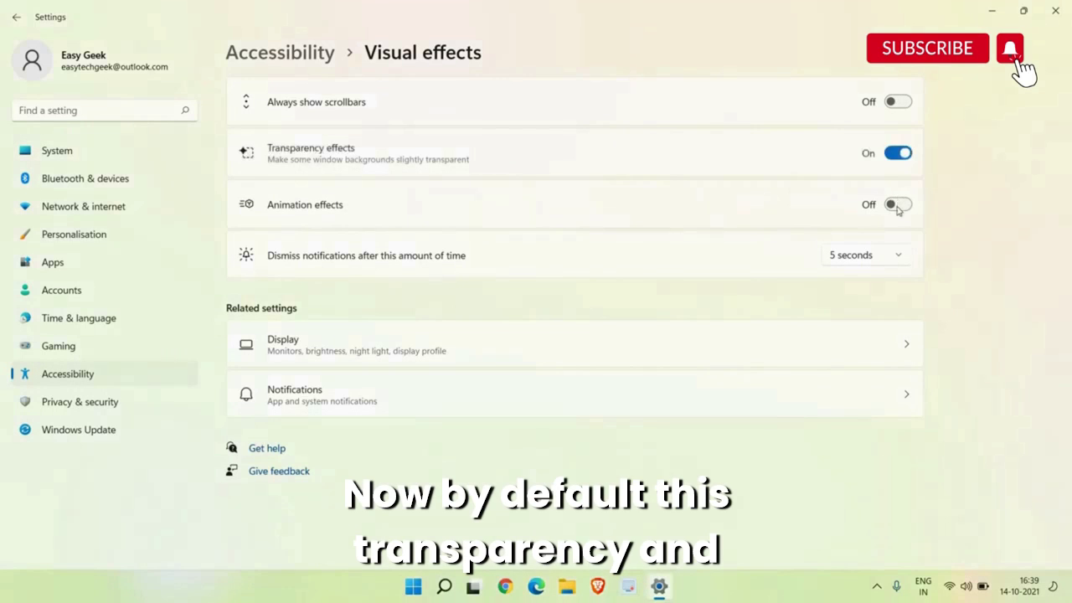
left_click(897, 205)
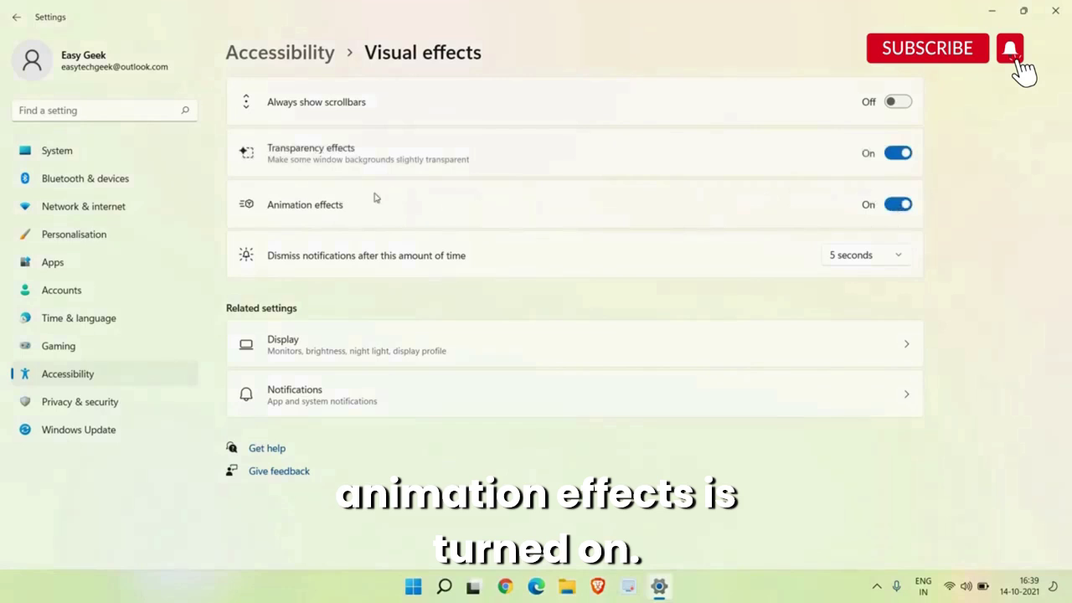
left_click(908, 153)
left_click(896, 206)
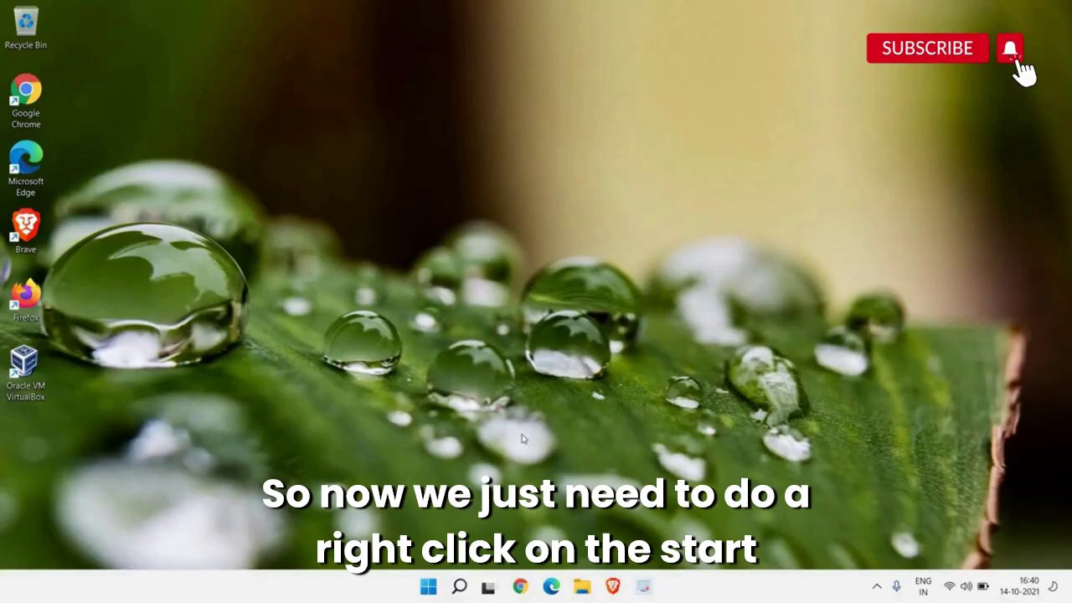
Step: Check the option to disable Krisp among the startup apps in Task Manager, and close Task Manager
right_click(428, 586)
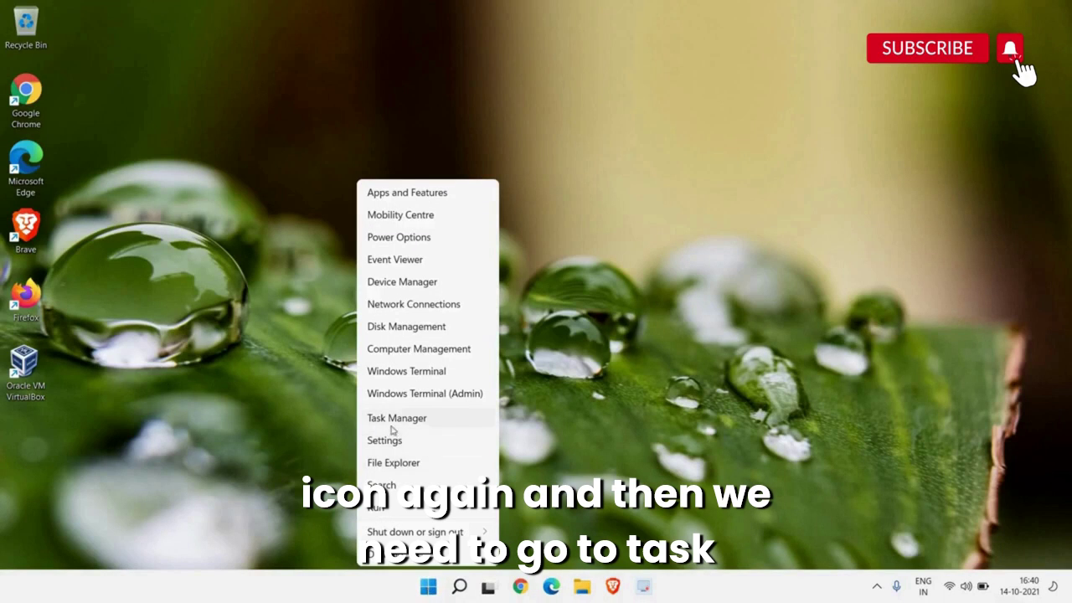
left_click(393, 427)
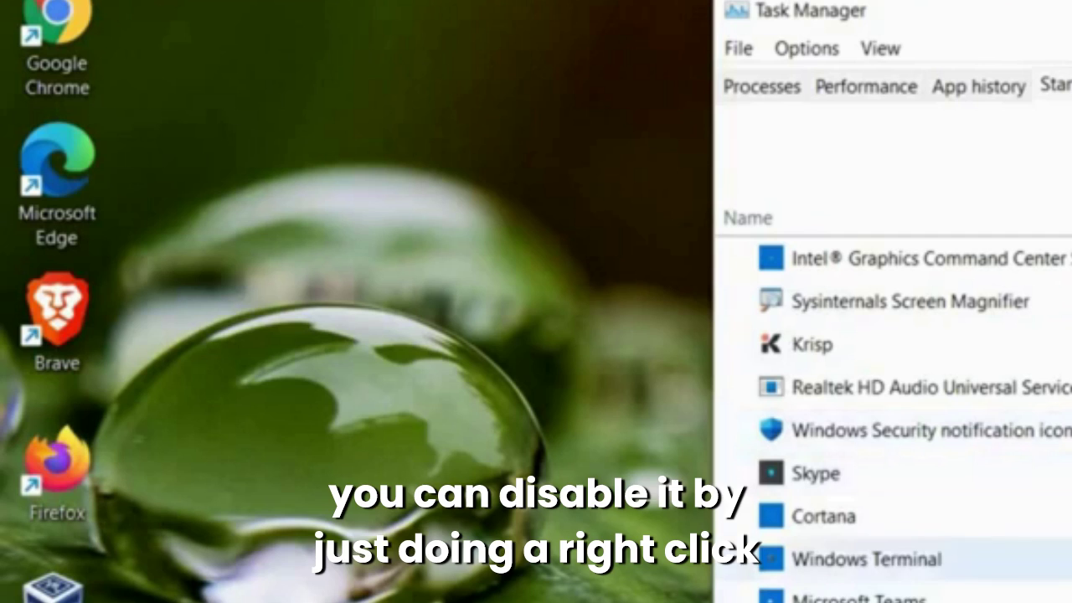
right_click(860, 358)
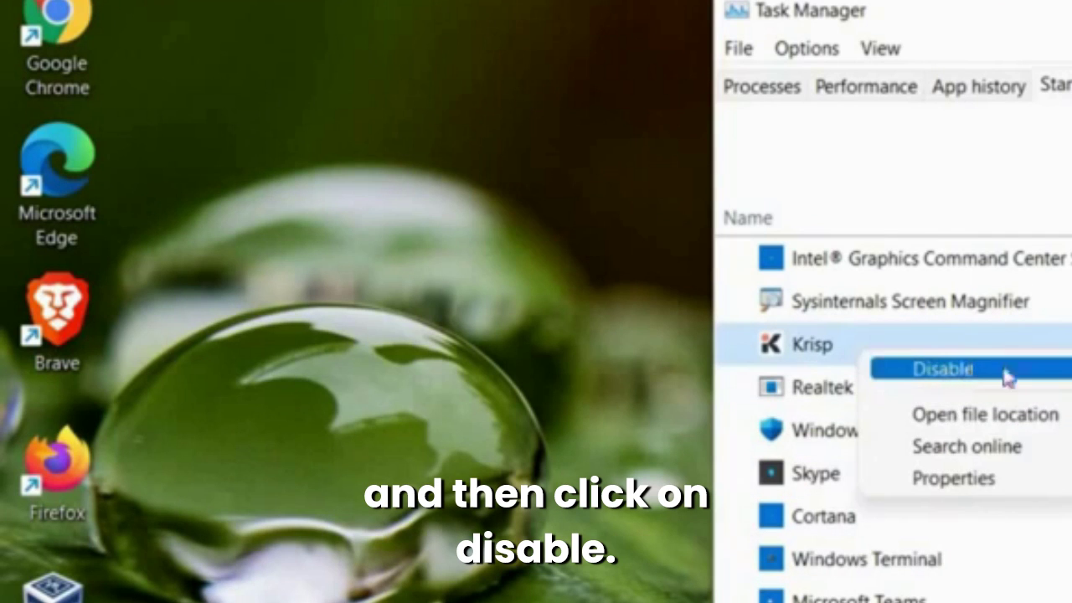
left_click(967, 370)
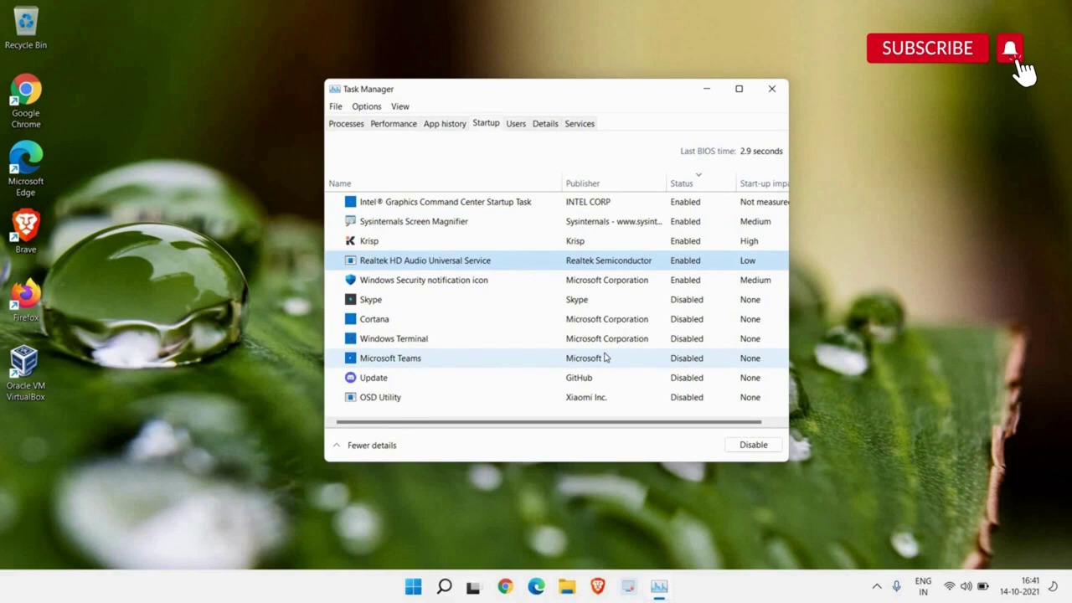
left_click(771, 89)
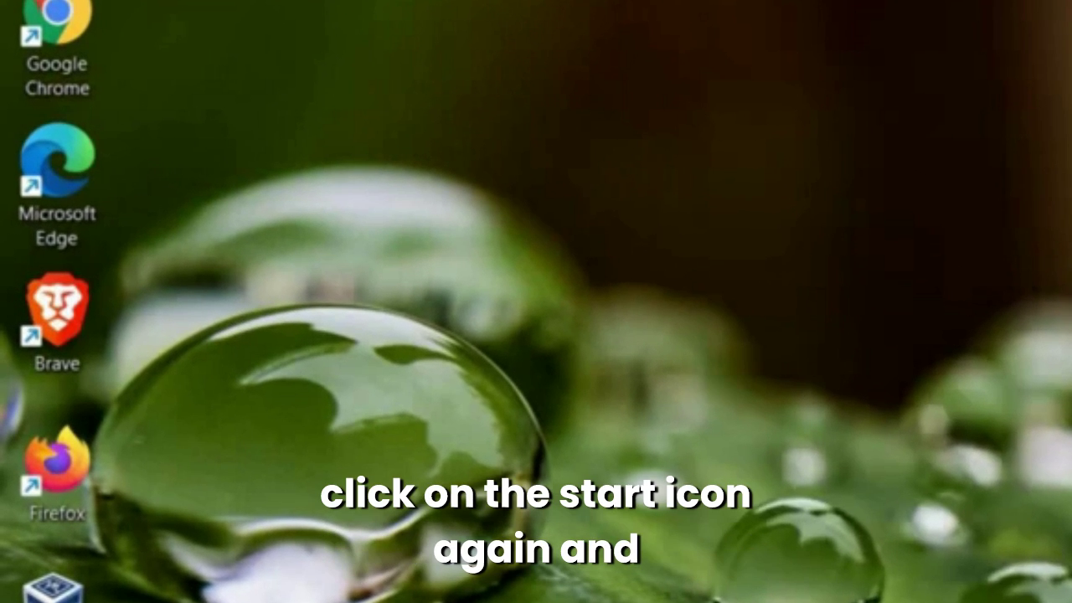
Step: Open Disk Clean-up by running cleanmgr
key("super+x")
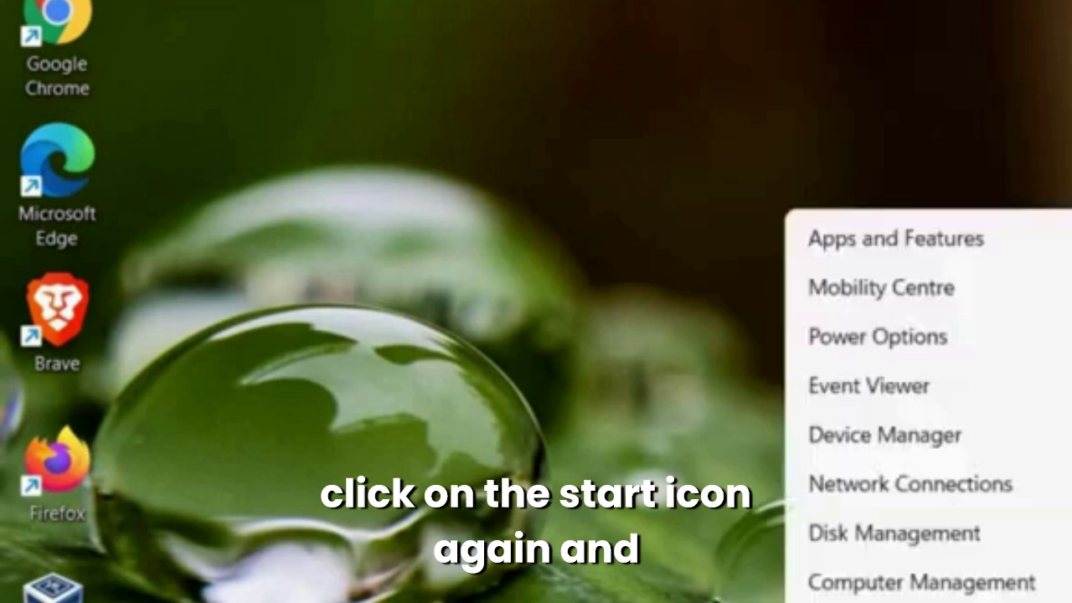
key("r")
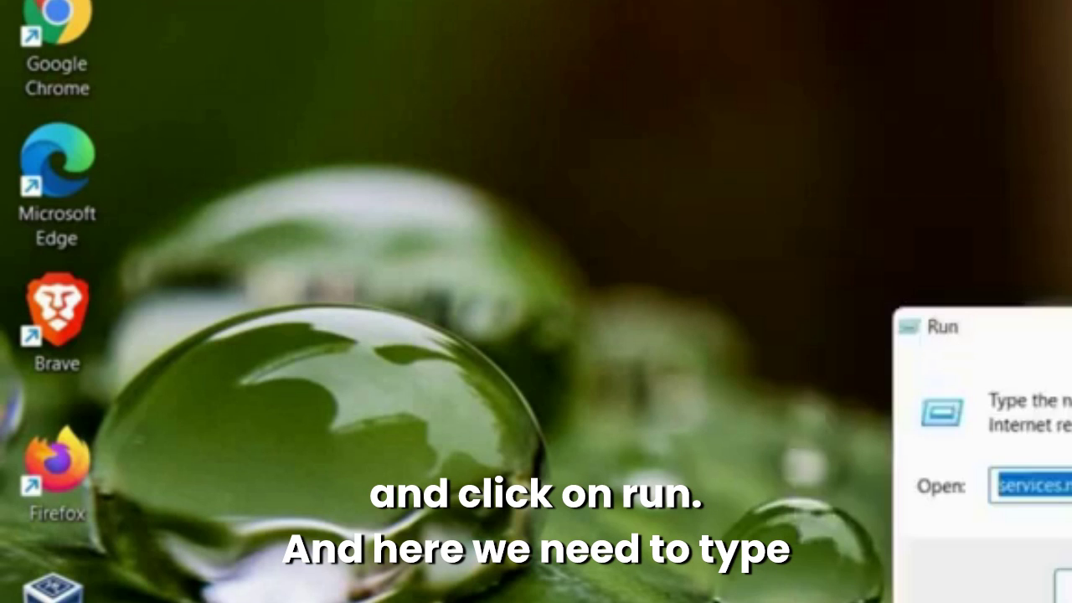
type("cl")
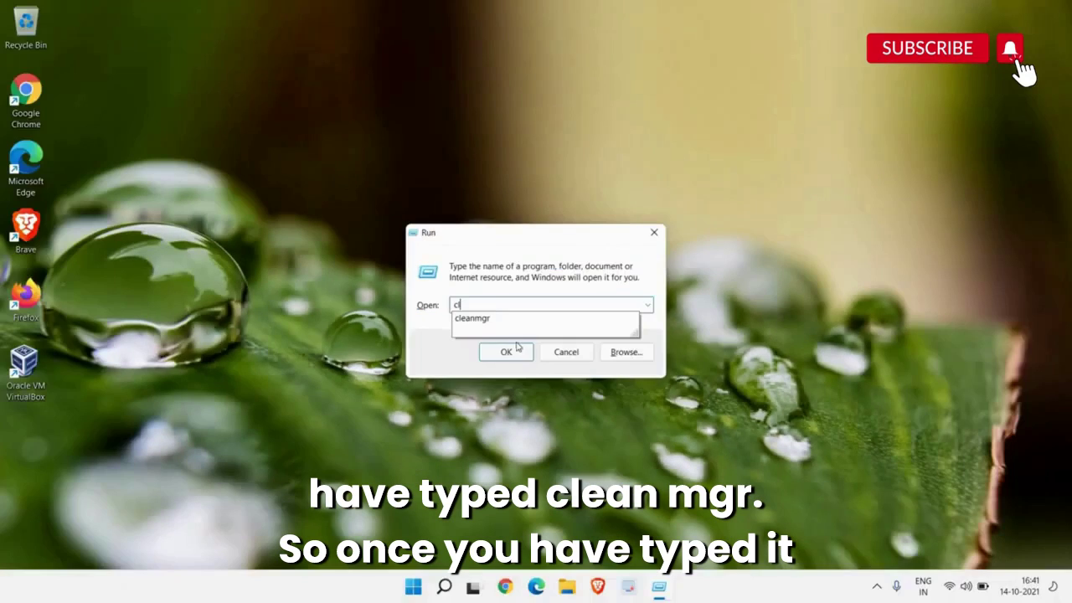
mouse_move(495, 323)
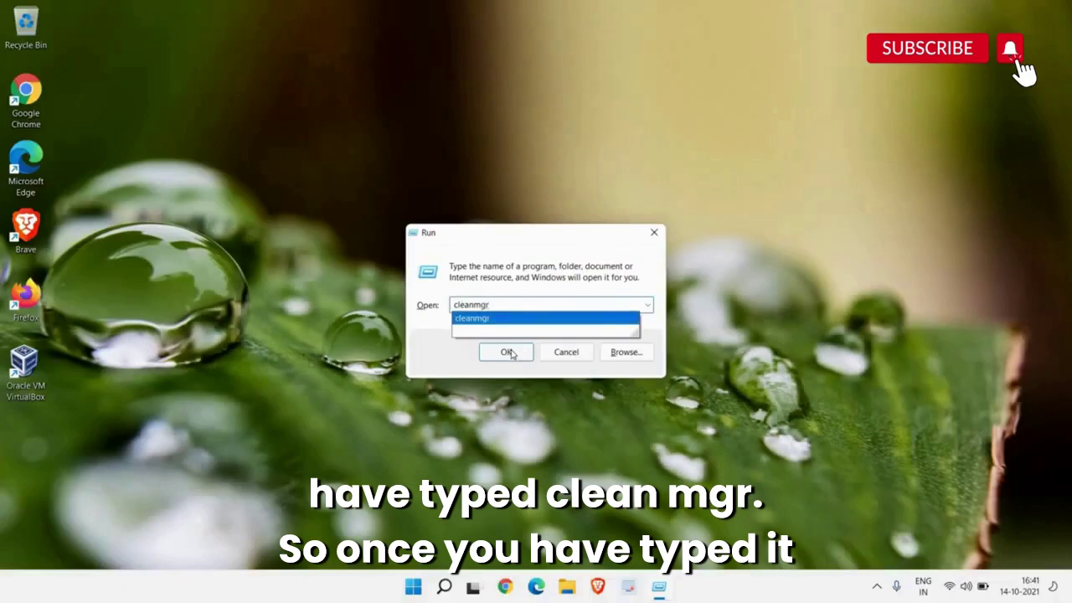
left_click(506, 352)
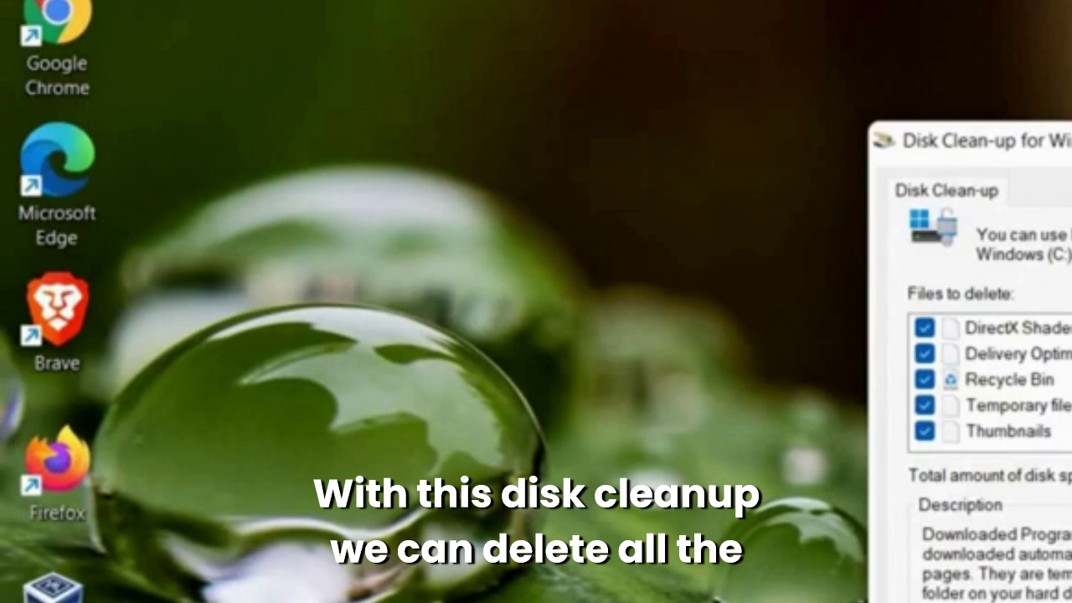
Step: Review the checked file categories for the Windows (C:) drive in Disk Clean-up, and confirm their permanent deletion
scroll(988, 378, "up", 1)
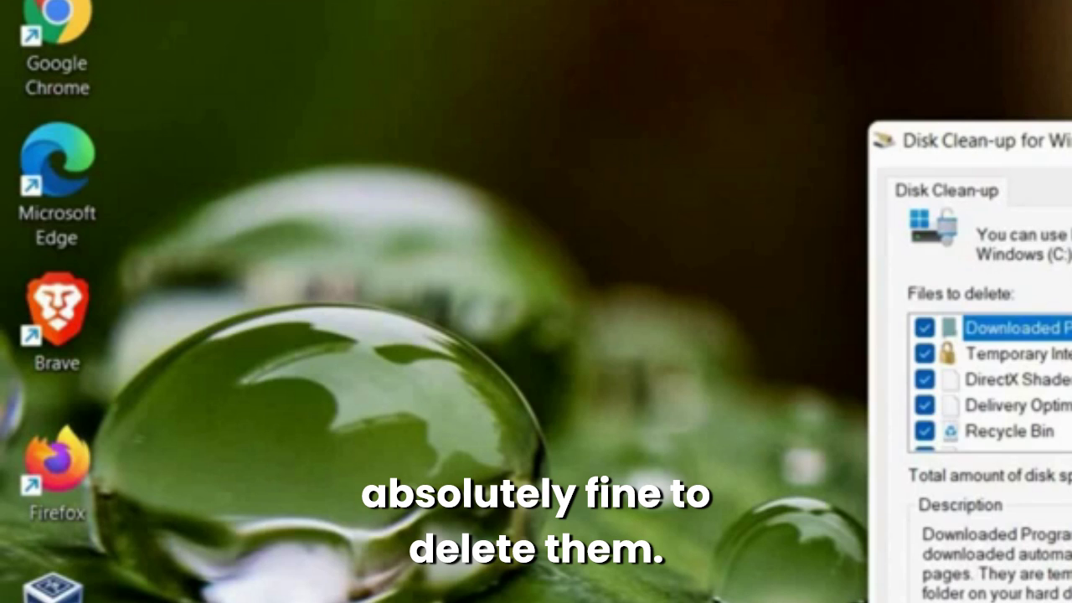
scroll(988, 379, "down", 1)
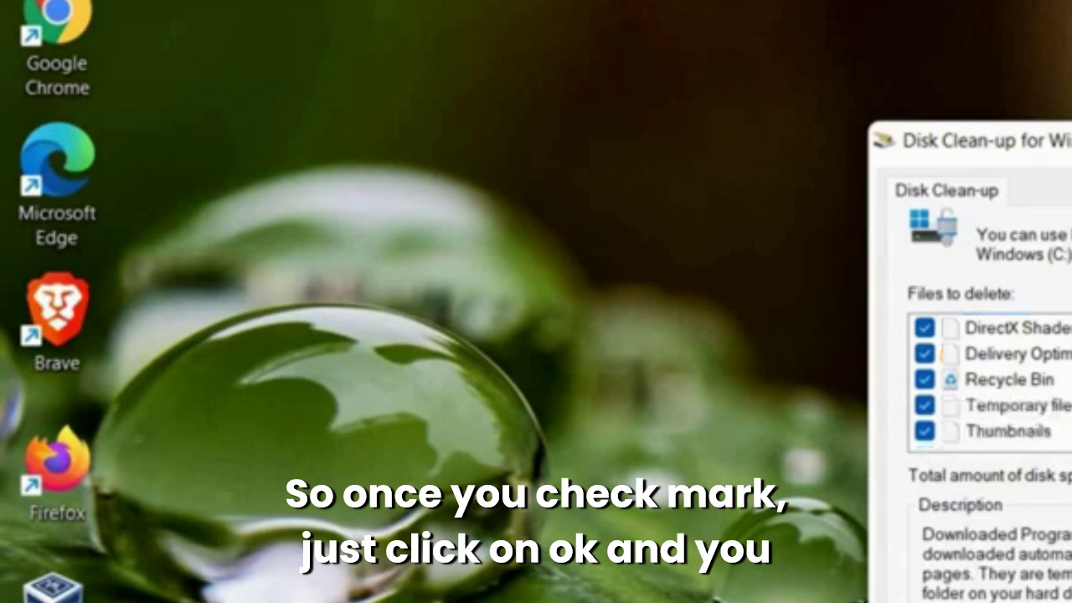
key("Return")
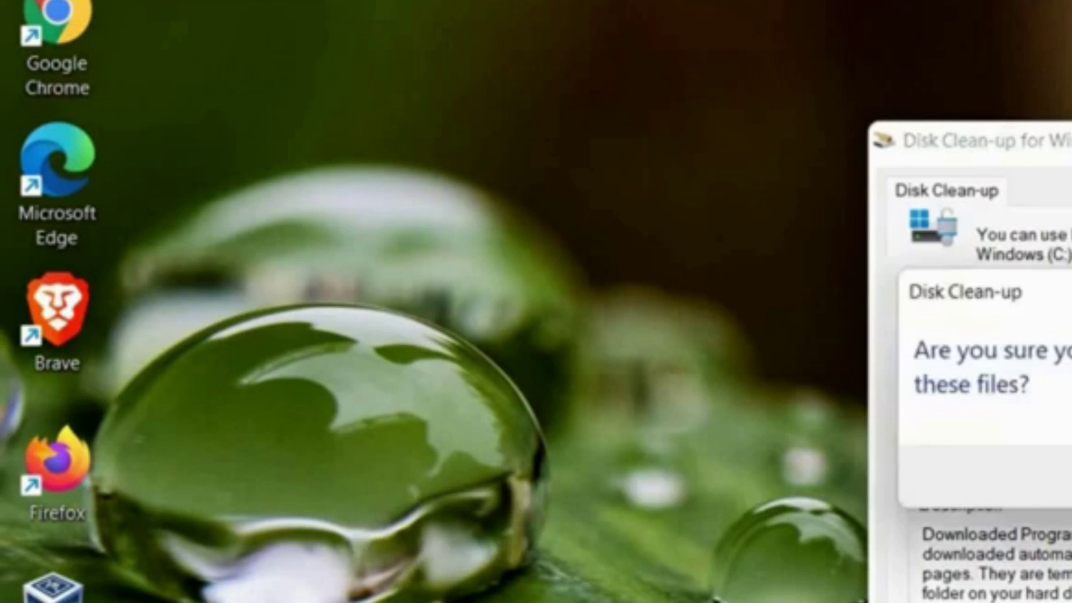
key("Return")
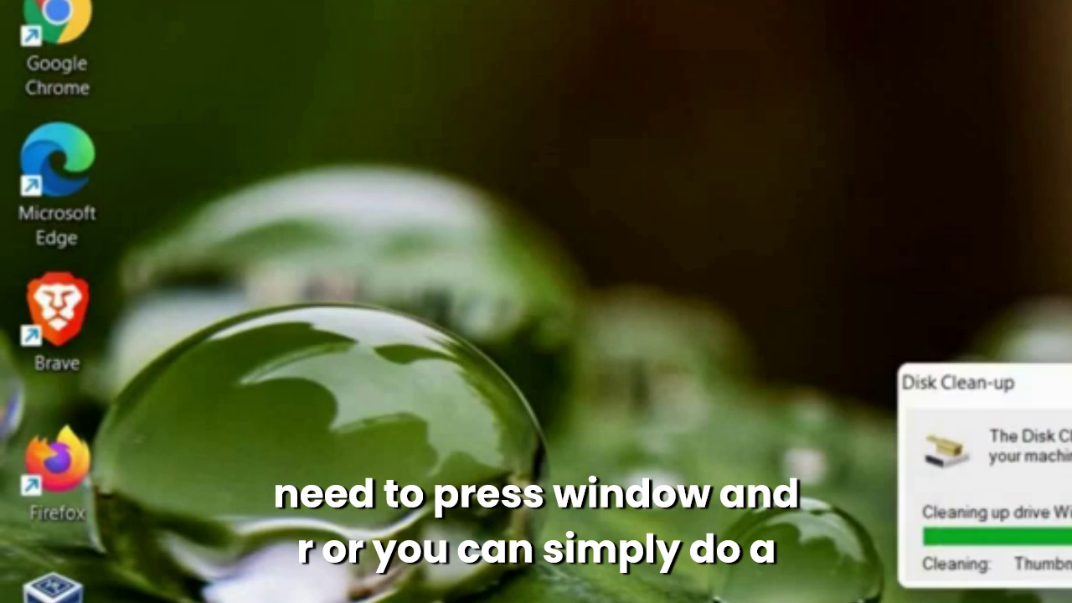
Step: Open Programs and Features by running appwiz.cpl, and maximize its window
key("super+x")
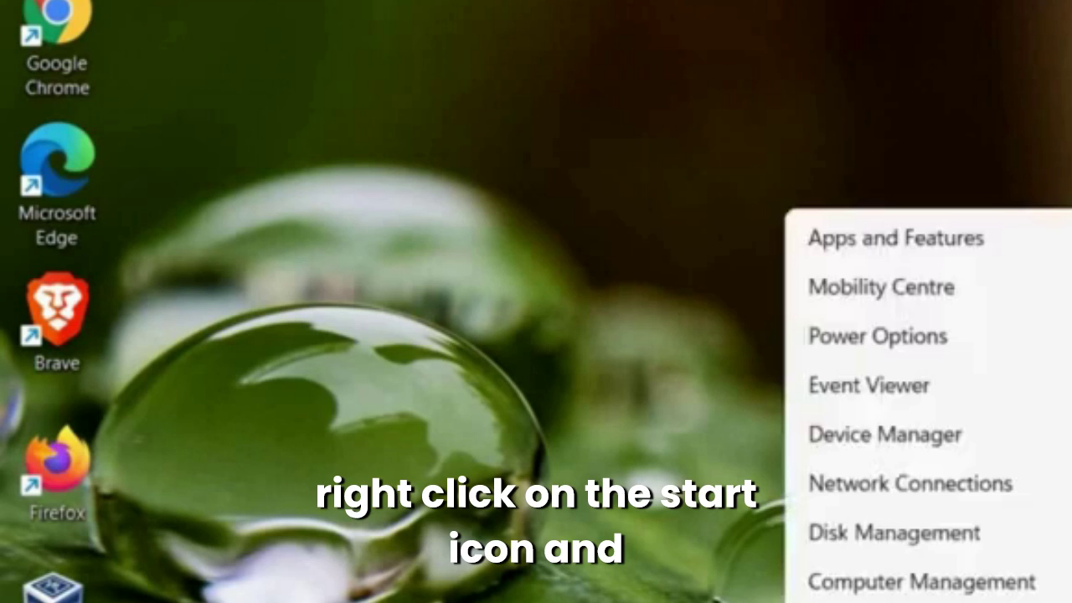
key("r")
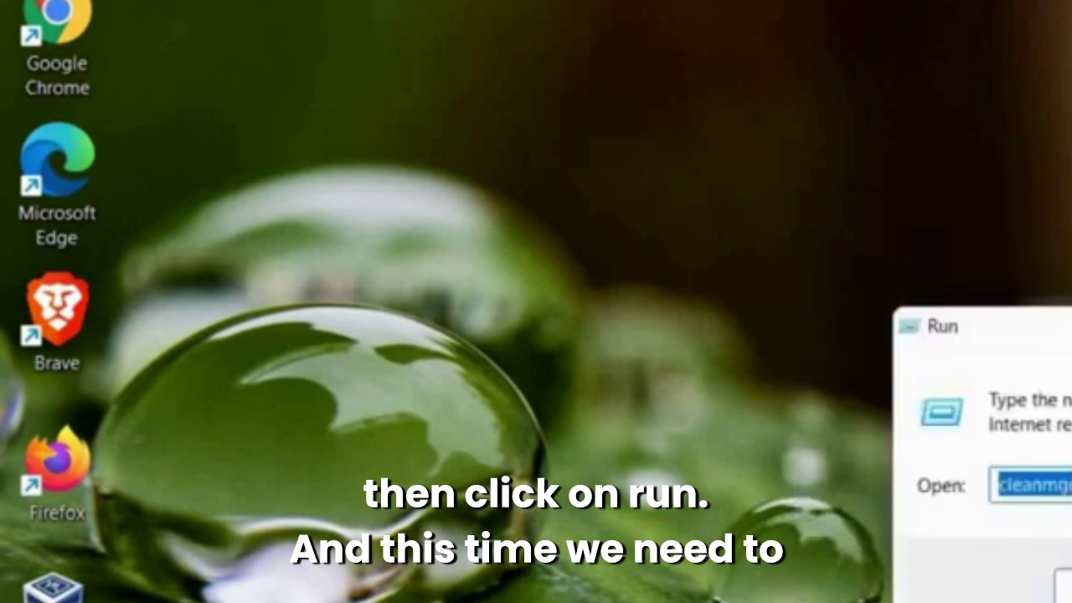
type("app")
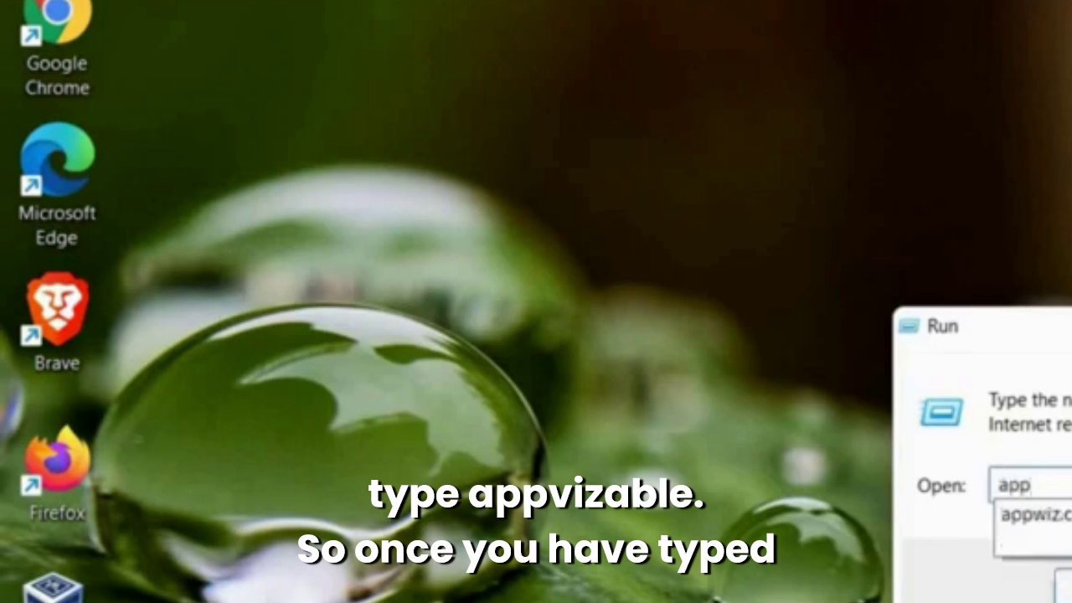
key("Down")
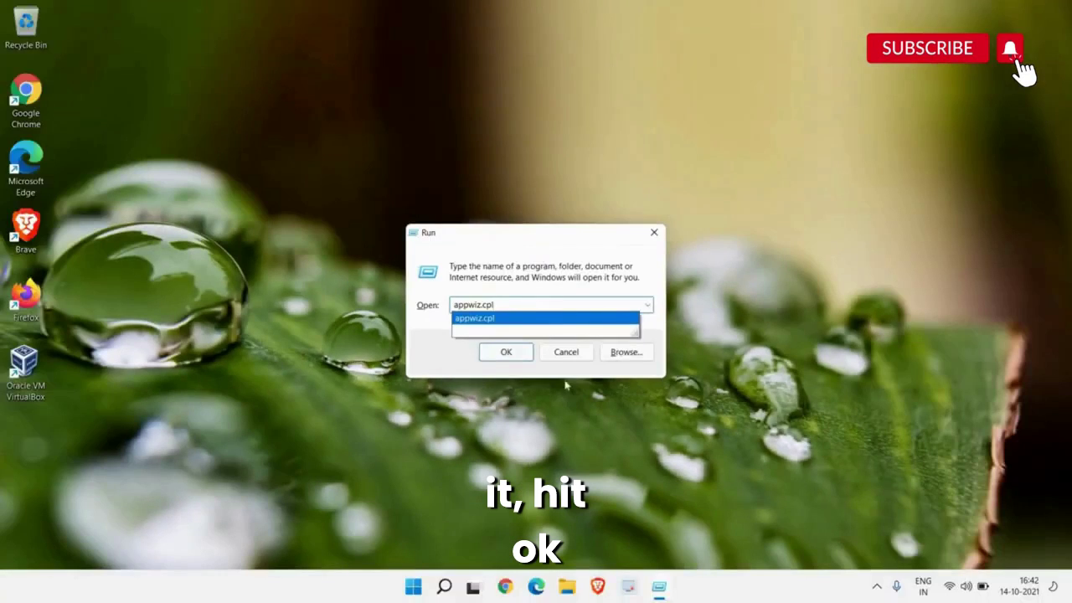
left_click(527, 285)
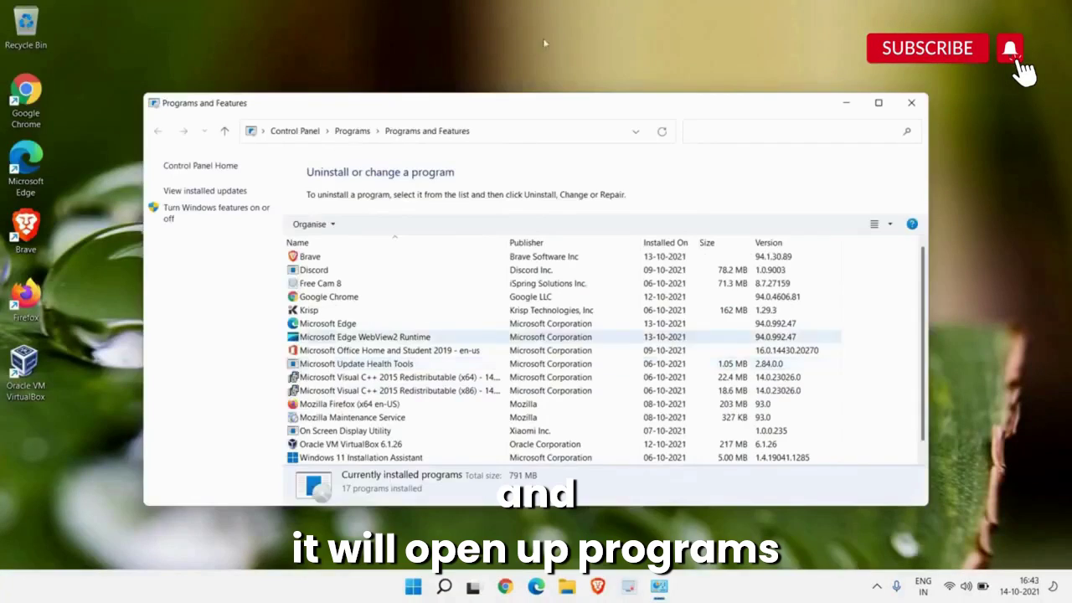
double_click(457, 106)
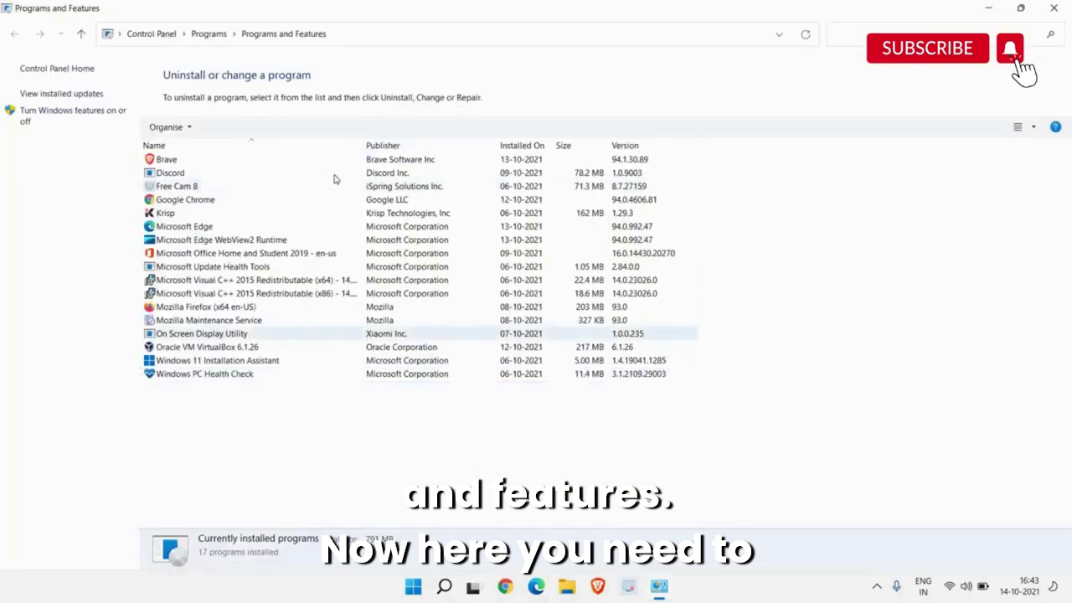
Step: Check the Uninstall option for Brave without uninstalling it, and close Programs and Features
left_click(247, 164)
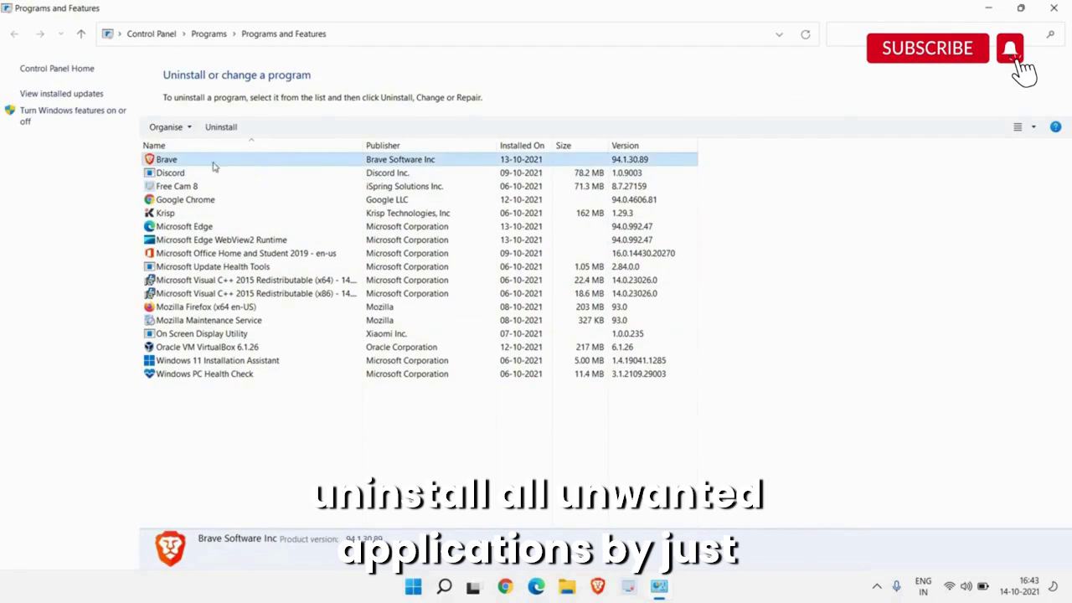
right_click(224, 165)
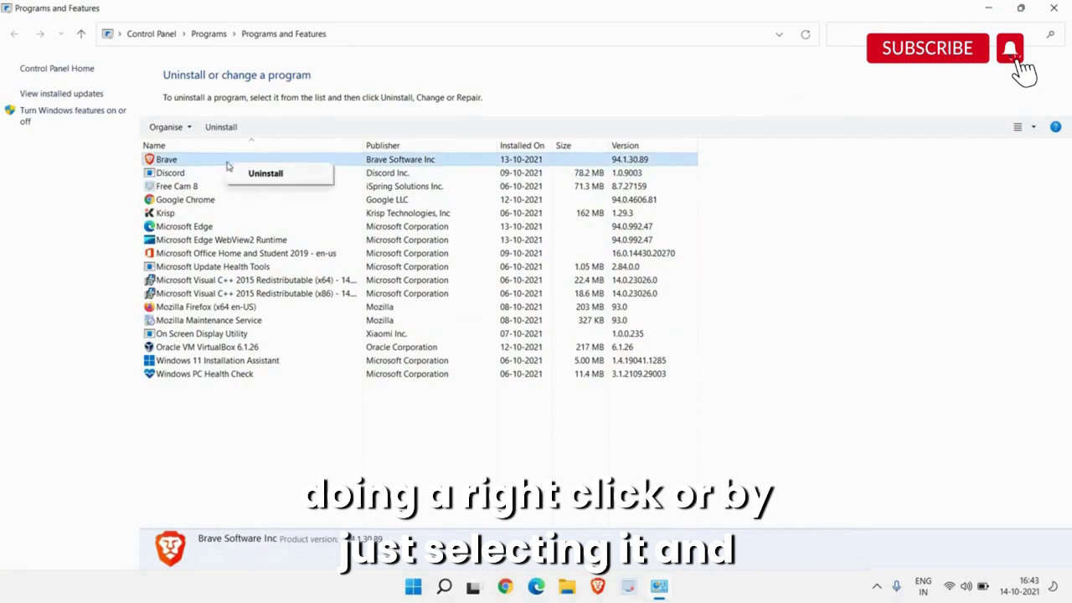
left_click(227, 165)
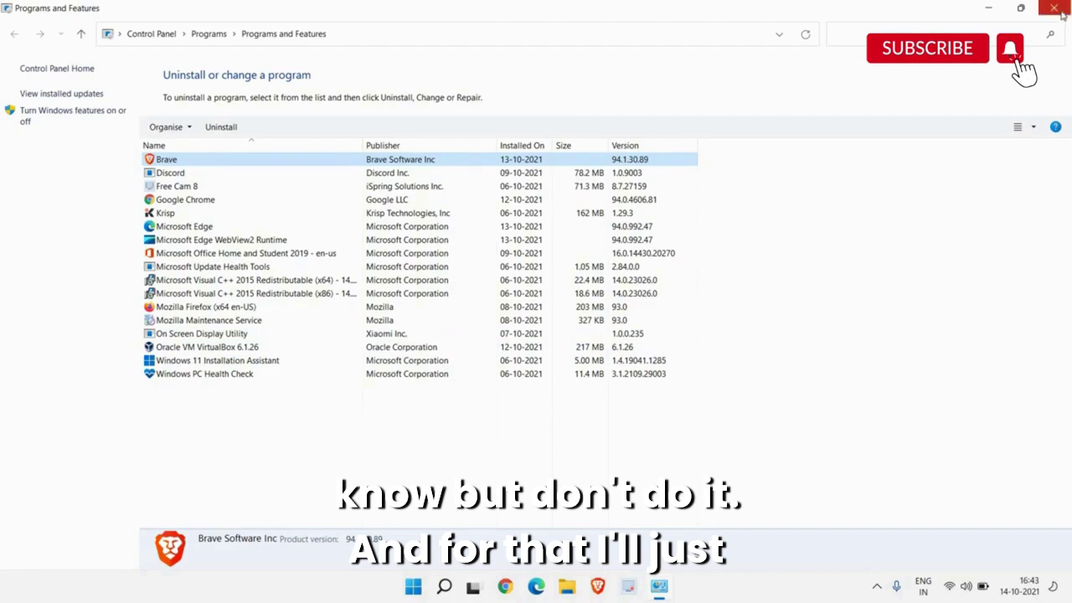
left_click(1053, 8)
Step: Search for windows, open the Windows Update settings to check for available updates, and minimize the Settings window
left_click(459, 586)
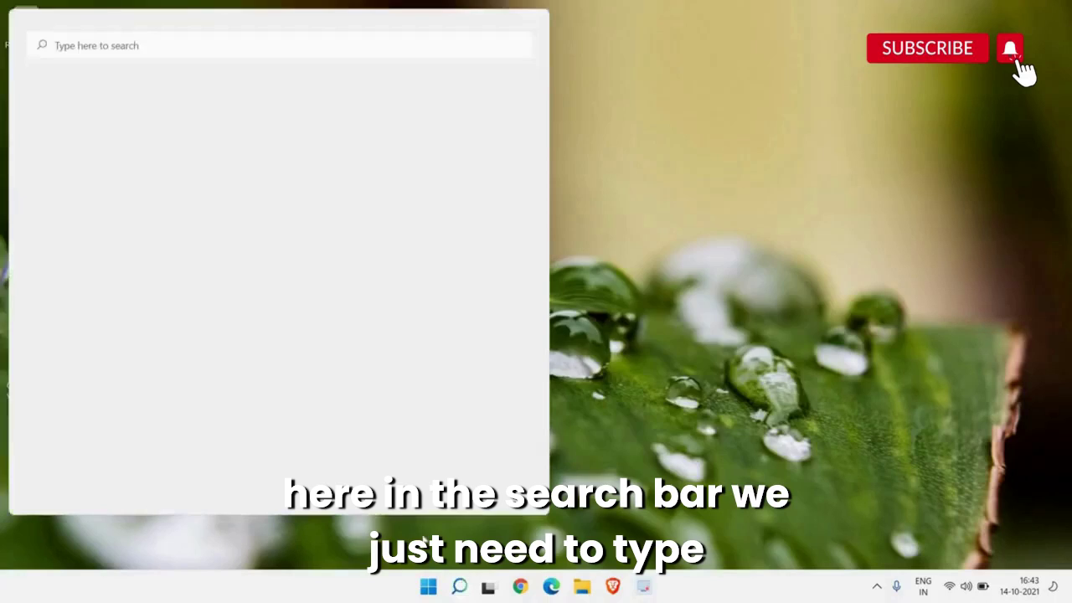
type("indows")
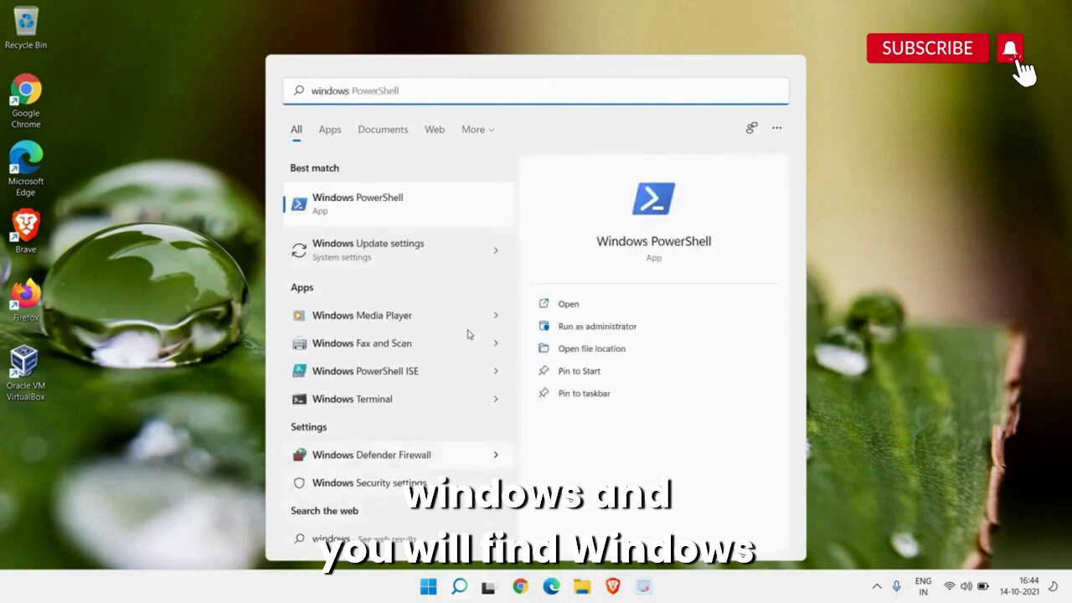
left_click(433, 261)
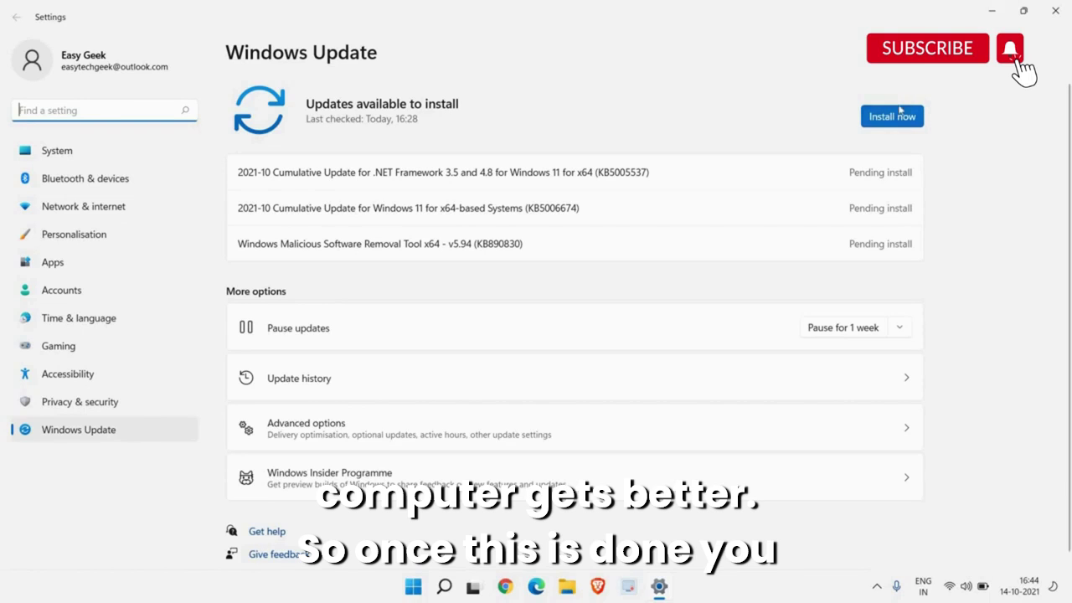
left_click(986, 18)
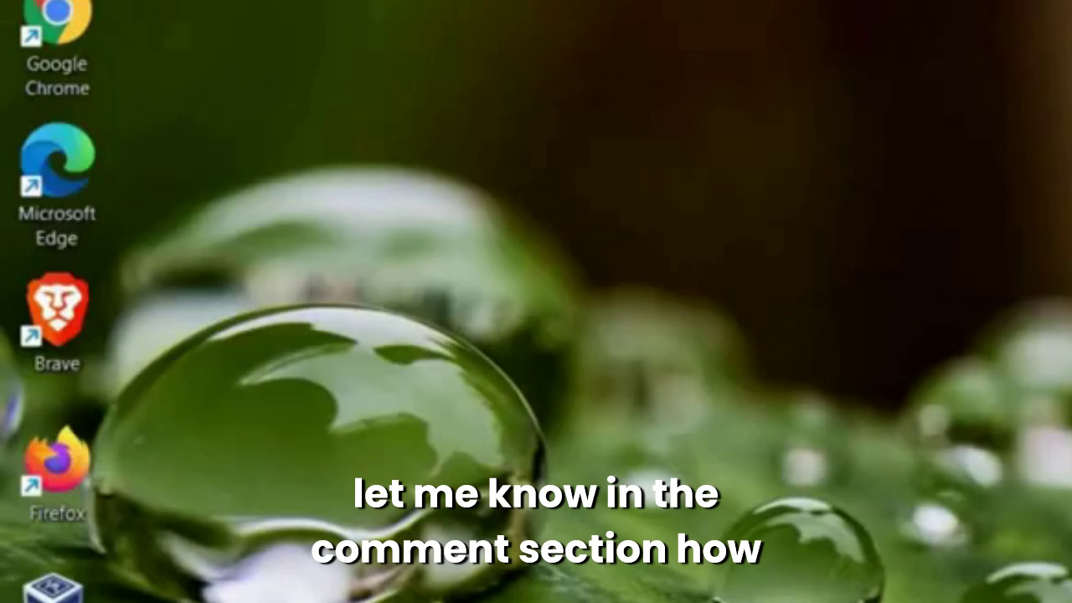